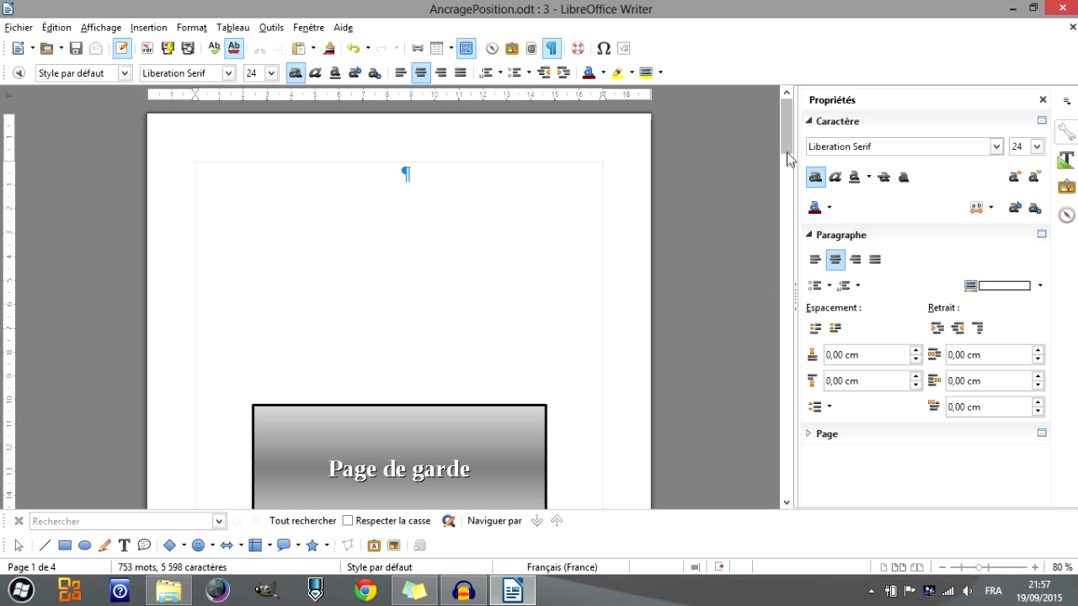
# Open the properties of the LibreOffice banner image on page 2 to examine its anchor and position settings, and close them unchanged
pyautogui.moveTo(787, 118)
pyautogui.mouseDown()
pyautogui.moveTo(766, 416)
pyautogui.moveTo(779, 250)
pyautogui.moveTo(773, 117)
pyautogui.mouseUp()
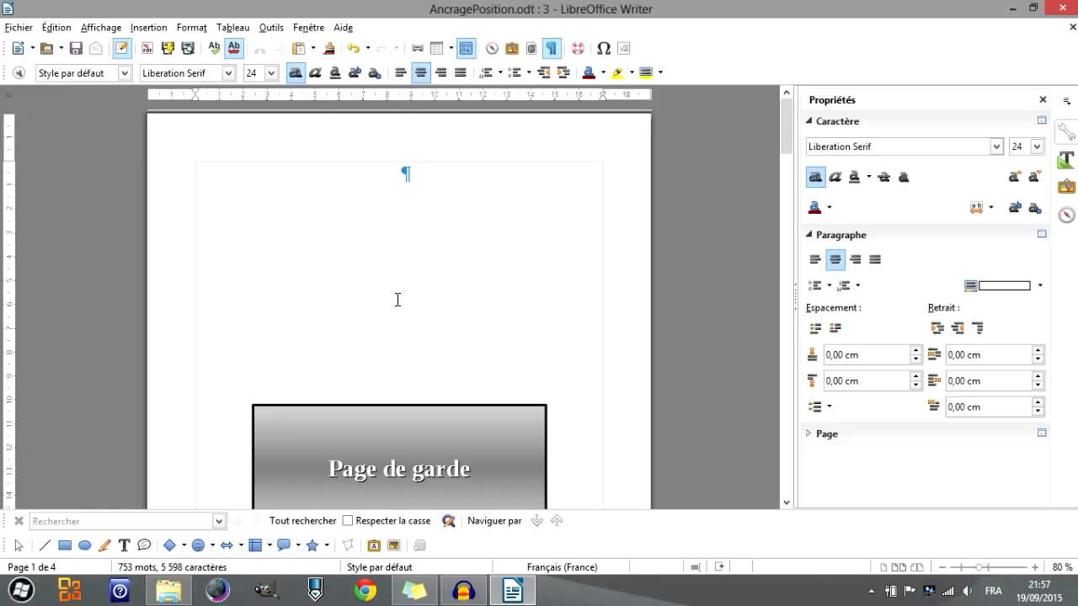
pyautogui.scroll(-1, 397, 299)
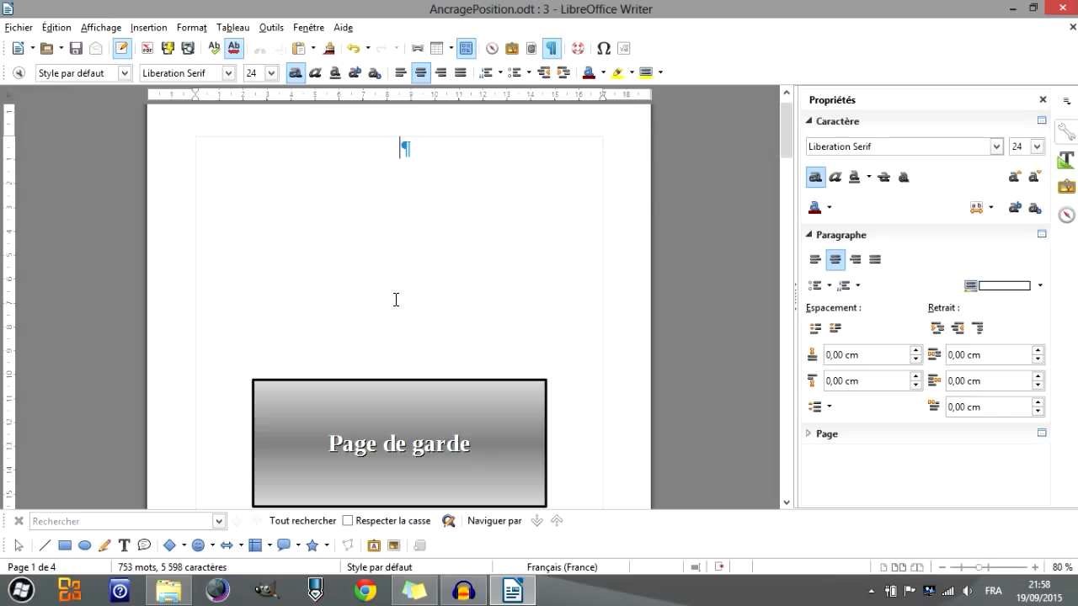
pyautogui.scroll(-10, 396, 300)
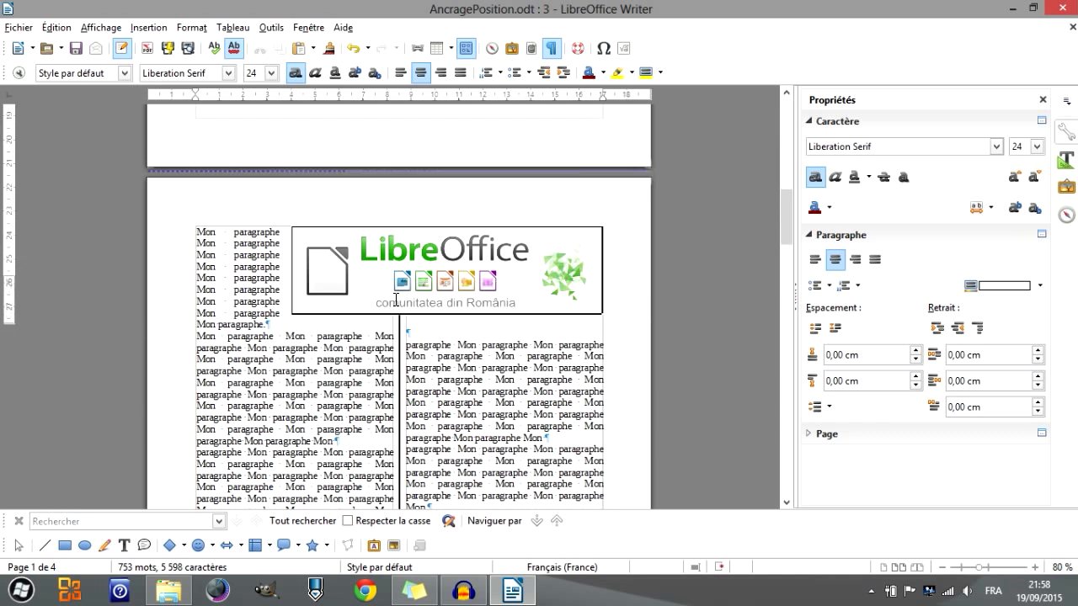
pyautogui.rightClick(435, 283)
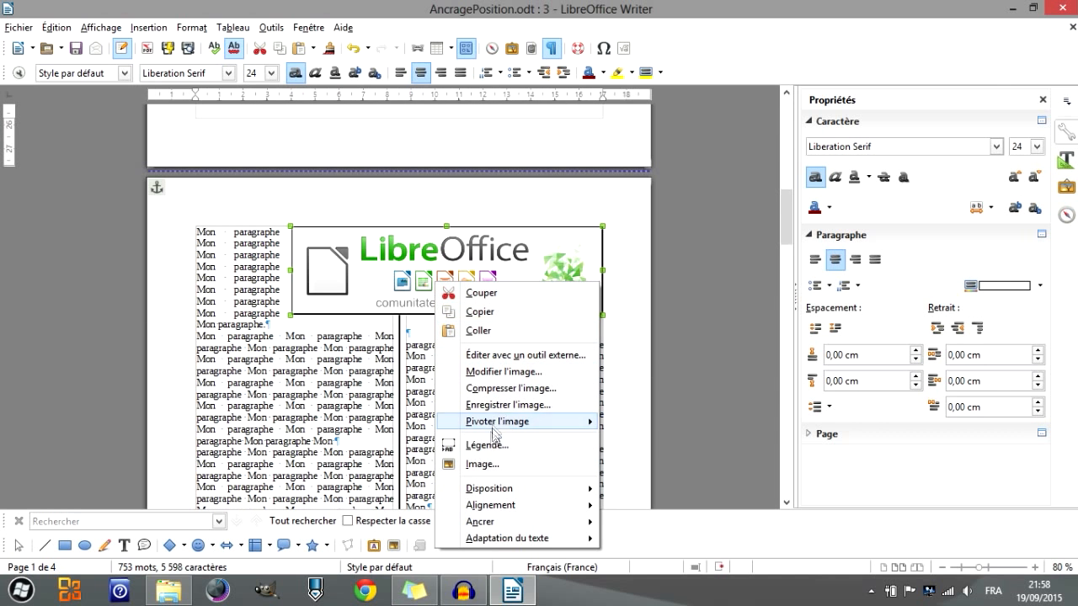
pyautogui.click(484, 463)
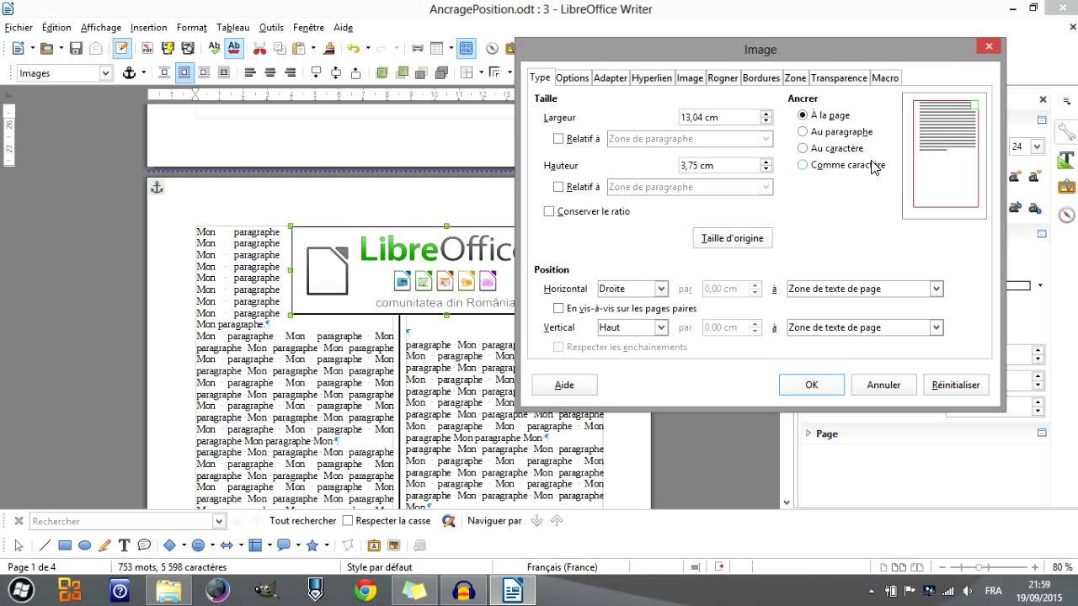
pyautogui.click(987, 47)
# Examine how images sit in the rest of the document: the page 3 table cell and the logos below the text on page 4
pyautogui.scroll(-15, 460, 290)
pyautogui.scroll(-6, 460, 290)
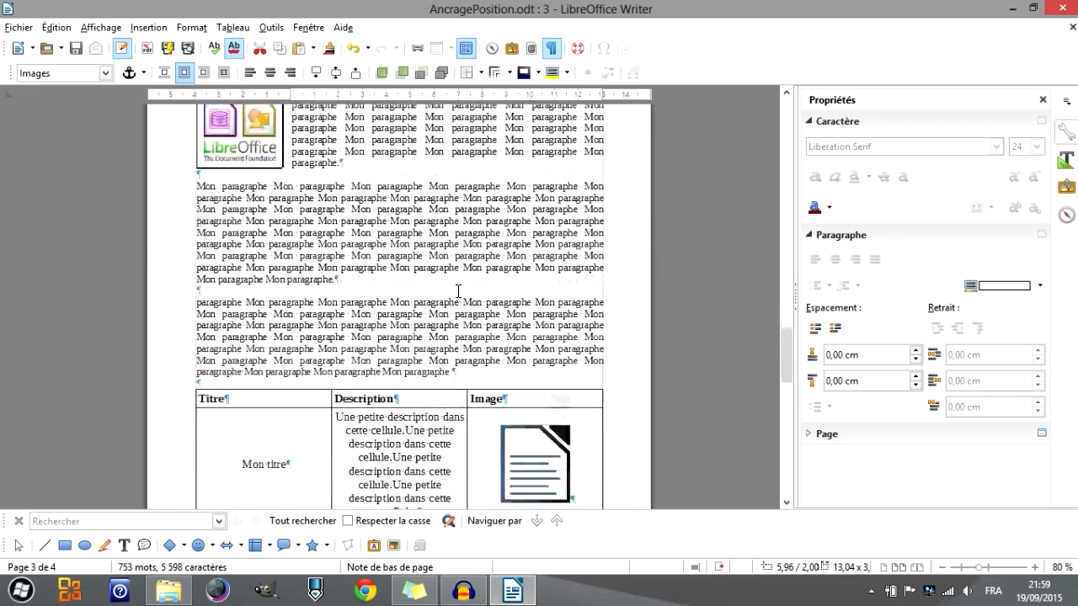
pyautogui.scroll(-4, 458, 291)
pyautogui.scroll(-5, 458, 291)
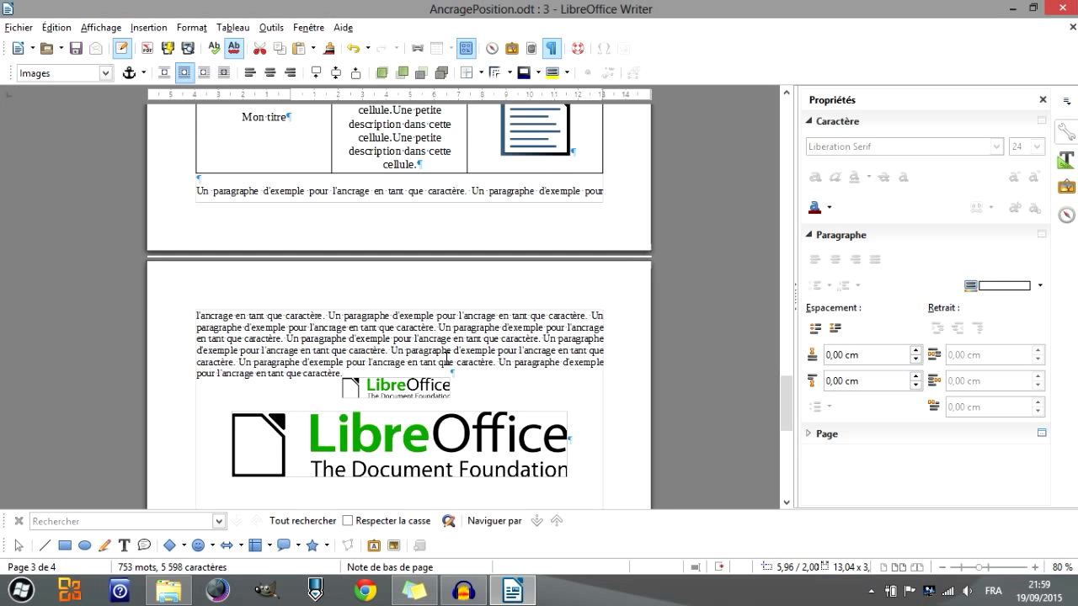
pyautogui.click(344, 373)
pyautogui.click(465, 368)
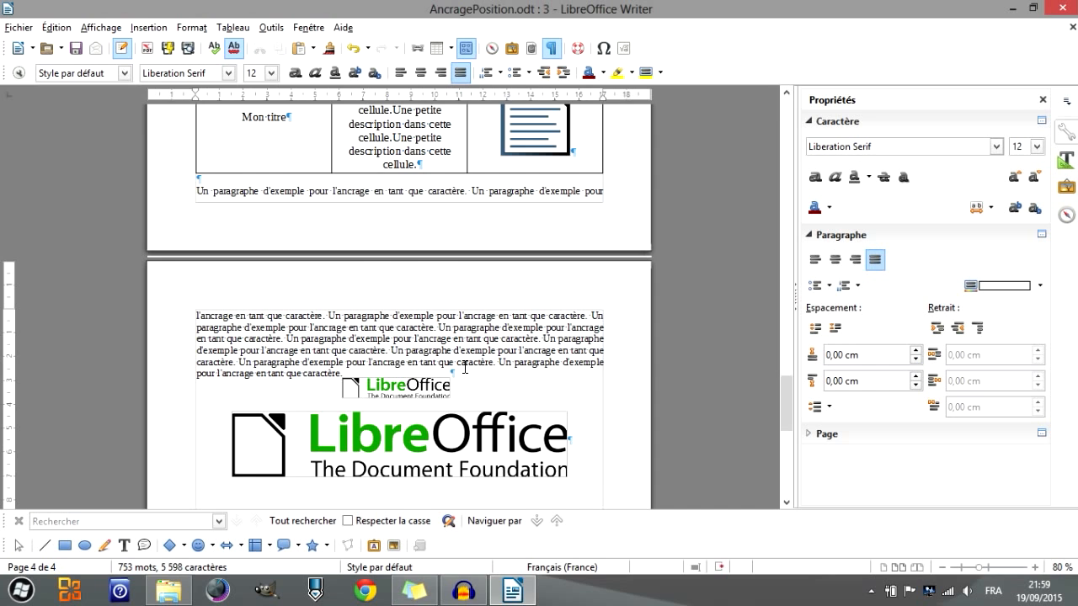
pyautogui.scroll(3, 470, 308)
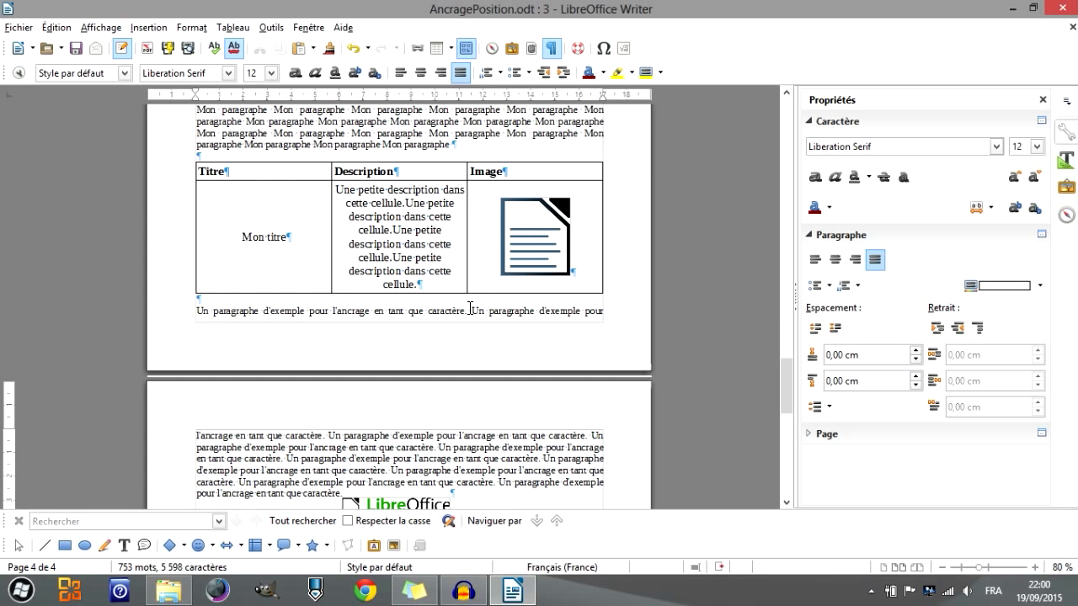
pyautogui.click(581, 247)
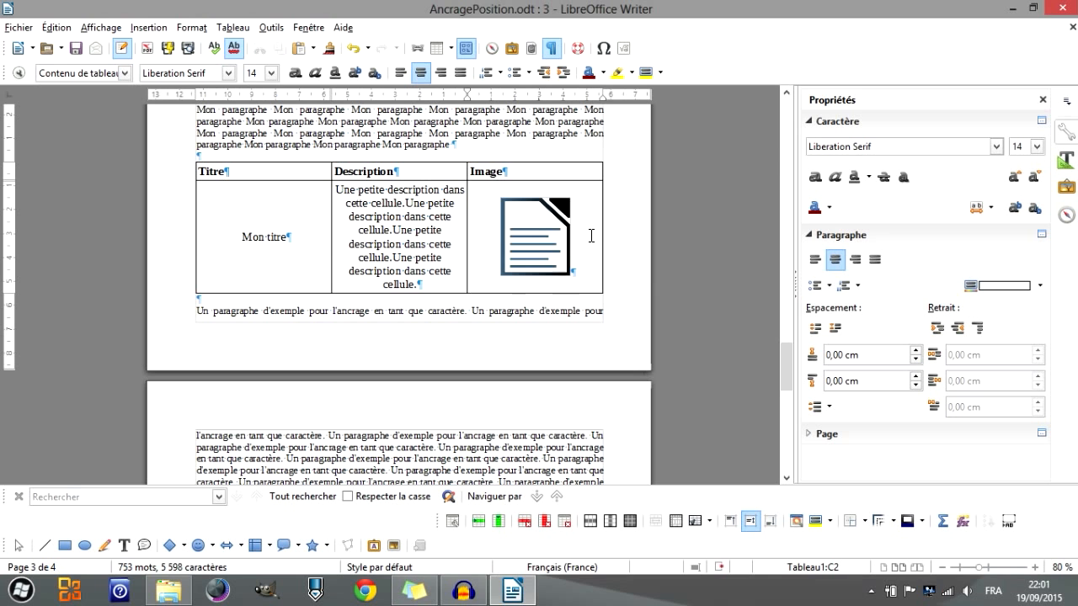
pyautogui.scroll(-1, 588, 236)
pyautogui.scroll(-3, 588, 236)
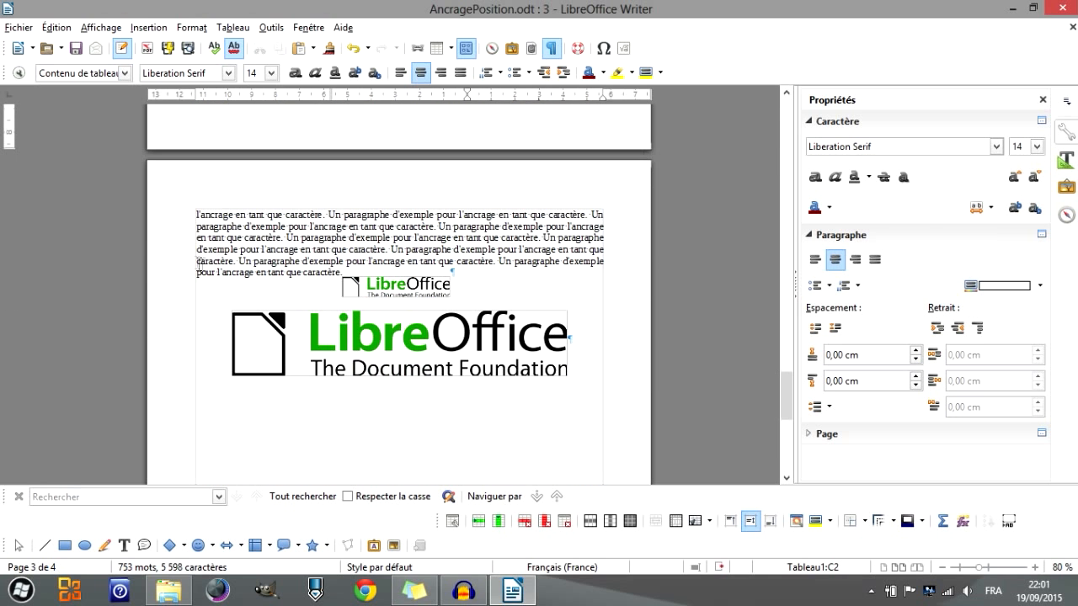
pyautogui.scroll(2, 373, 247)
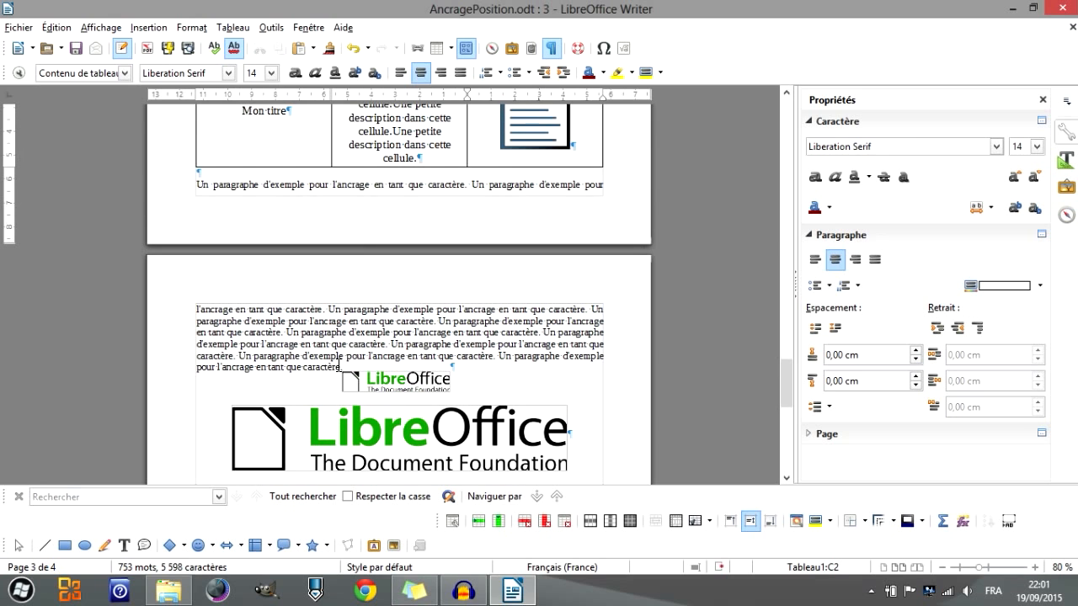
# Copy the whole example paragraph about "l'ancrage en tant que caractère" that runs from page 3 onto page 4
pyautogui.click(340, 369)
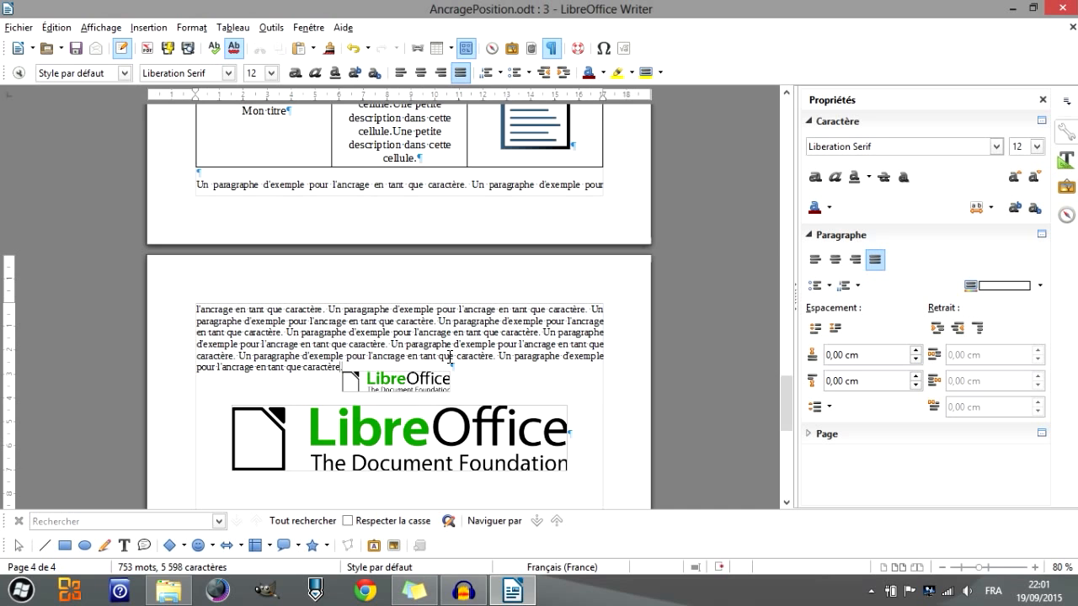
pyautogui.keyDown('shift'); pyautogui.click(181, 182); pyautogui.keyUp('shift')
pyautogui.hotkey('ctrl', 'c')
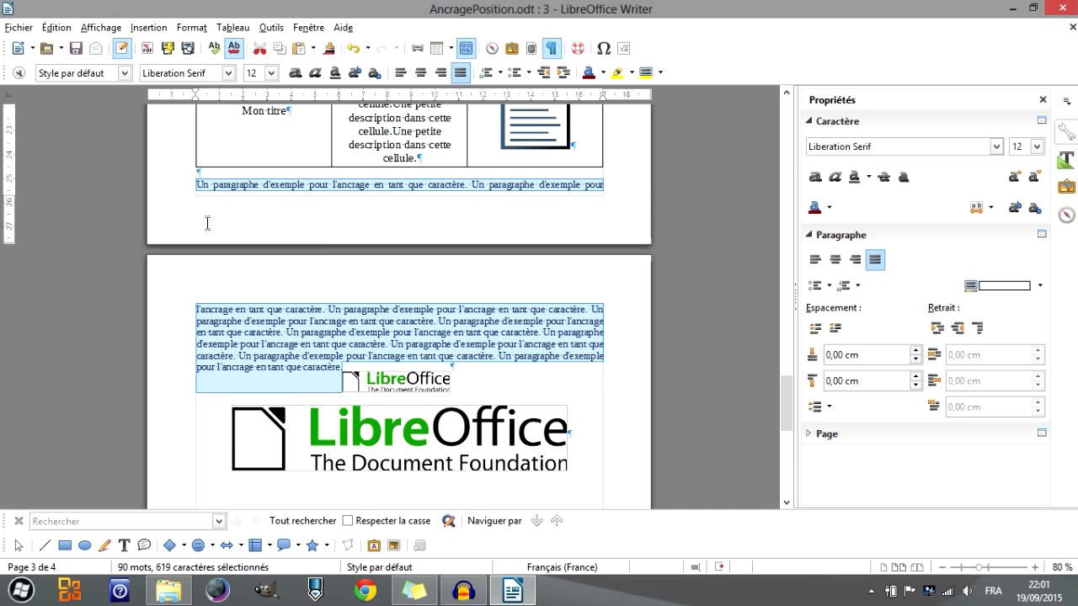
# Add a justified paragraph below the large LibreOffice logo on page 4 and paste the copied example text into it
pyautogui.scroll(-3, 207, 221)
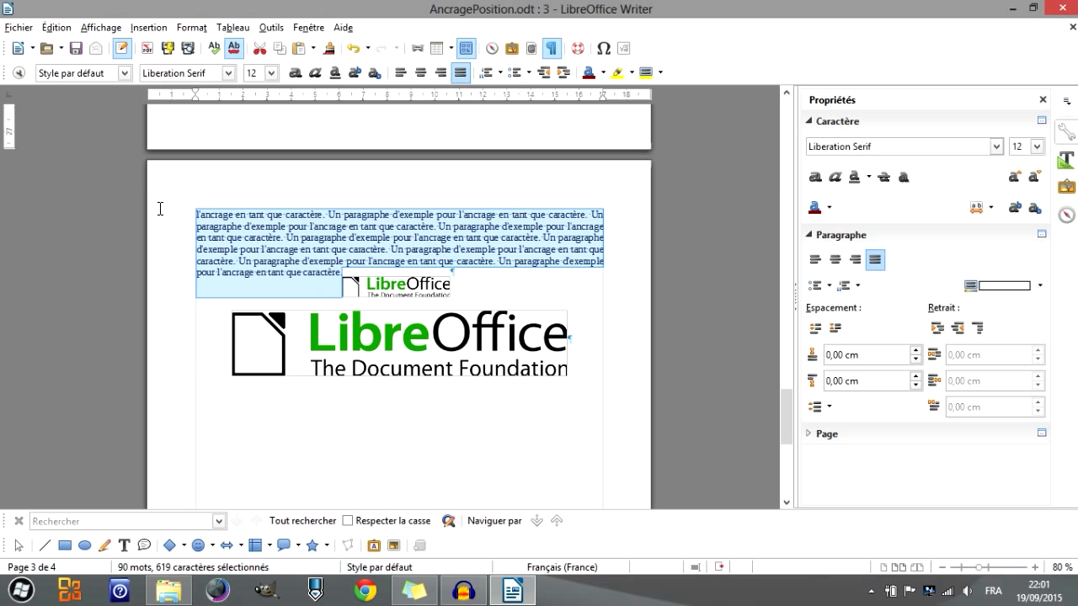
pyautogui.scroll(3, 253, 250)
pyautogui.scroll(-1, 296, 374)
pyautogui.scroll(-2, 296, 374)
pyautogui.click(481, 401)
pyautogui.press('Return')
pyautogui.hotkey('ctrl', 'j')
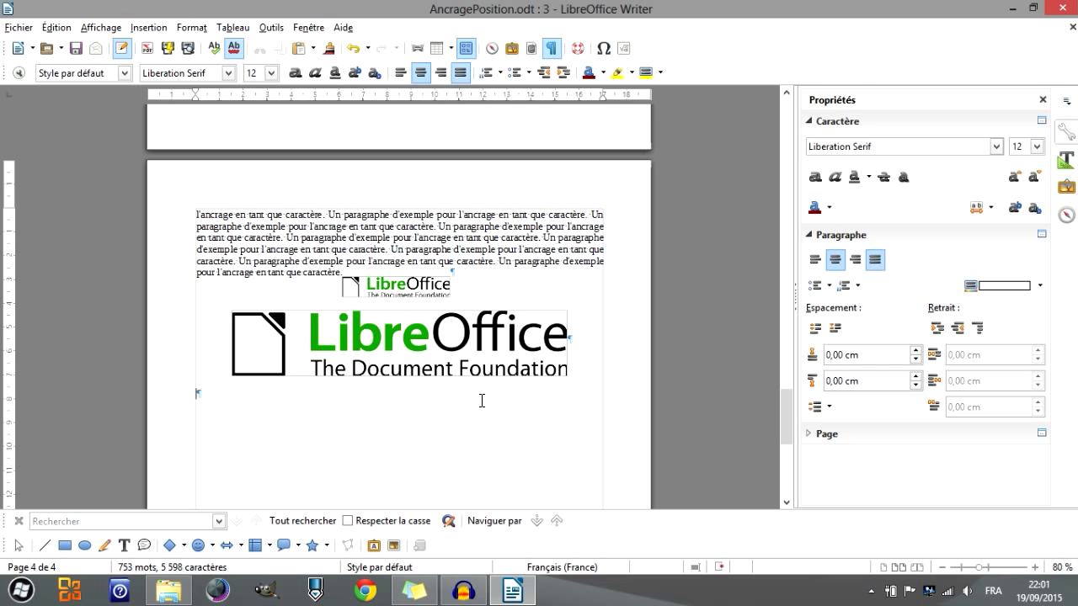
pyautogui.hotkey('ctrl', 'v')
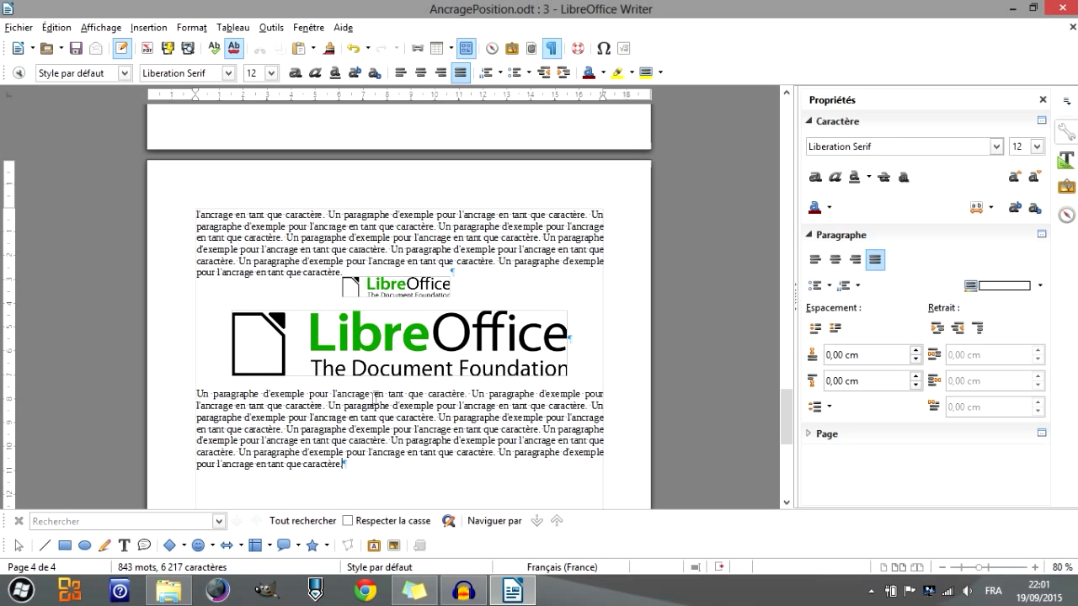
# Center the paragraph that holds the large LibreOffice logo on page 4
pyautogui.click(210, 356)
pyautogui.hotkey('ctrl', 'e')
pyautogui.click(471, 358)
pyautogui.click(589, 337)
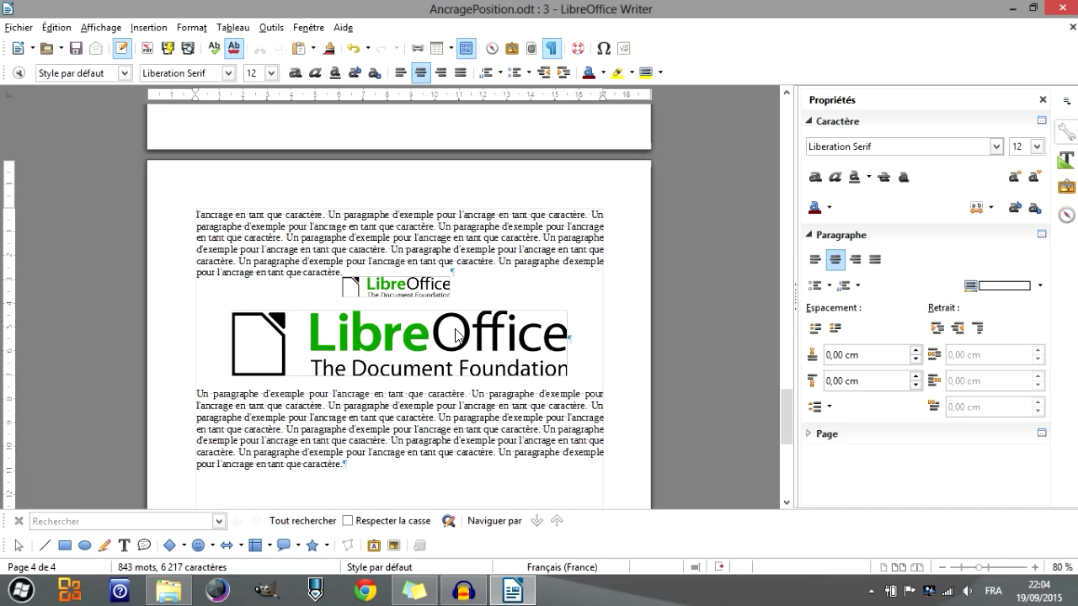
# Return to the cover page and select the "Page de garde" shape to examine its placement
pyautogui.scroll(20, 455, 335)
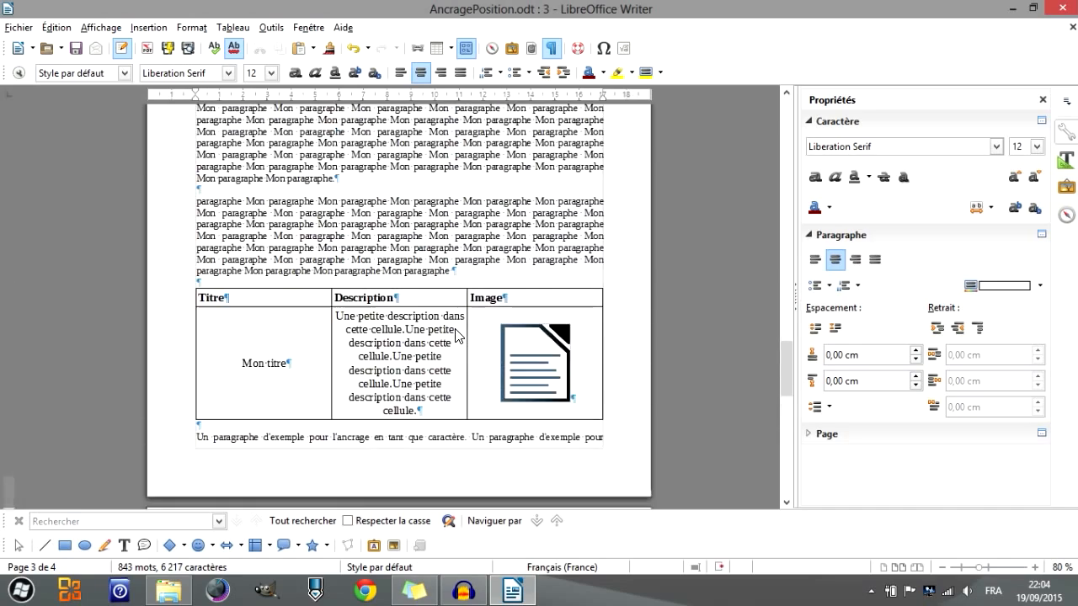
pyautogui.moveTo(784, 290); pyautogui.dragTo(786, 143)
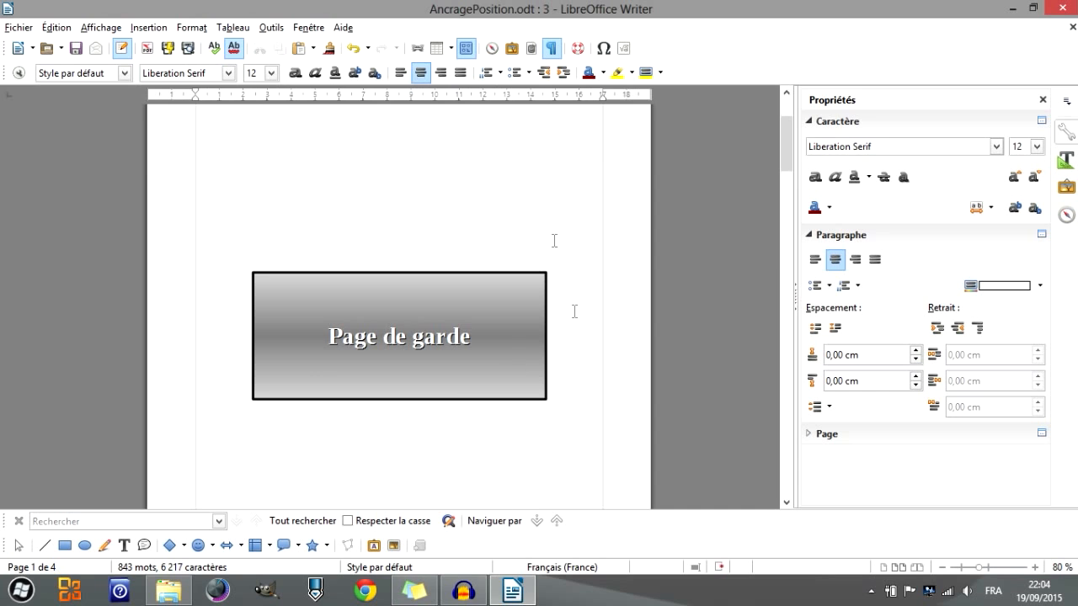
pyautogui.click(266, 377)
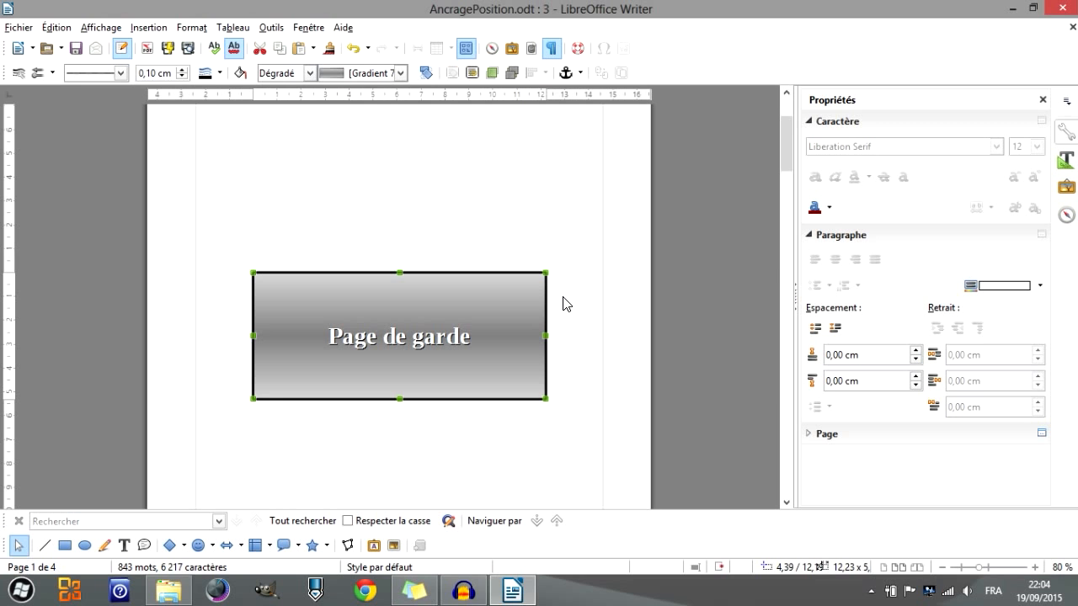
# Insert six empty paragraphs after the short first paragraph beside the banner image on page 2
pyautogui.moveTo(780, 135); pyautogui.dragTo(780, 204)
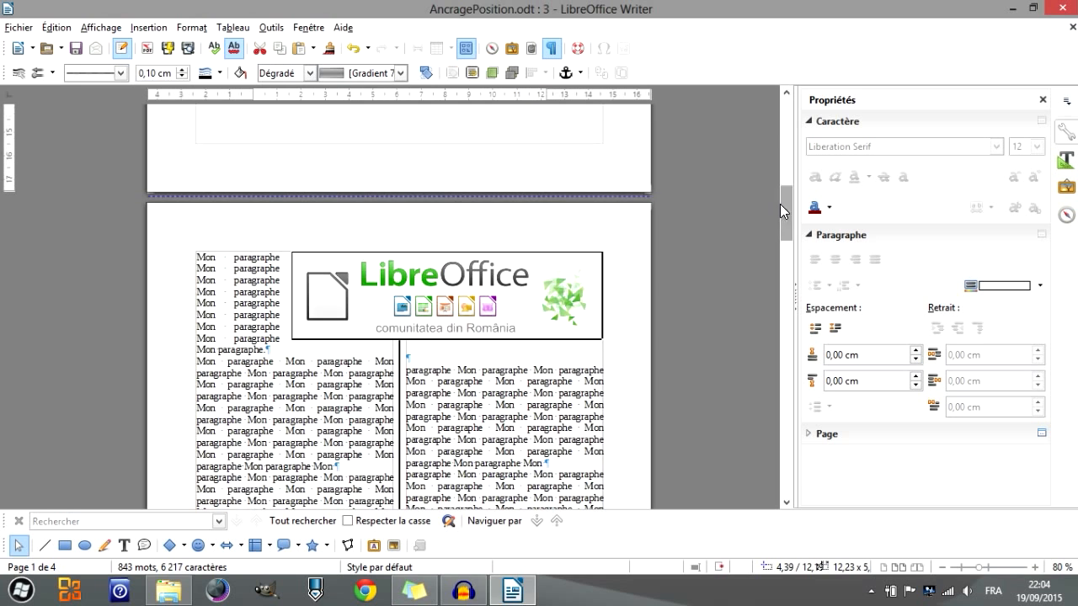
pyautogui.click(271, 350)
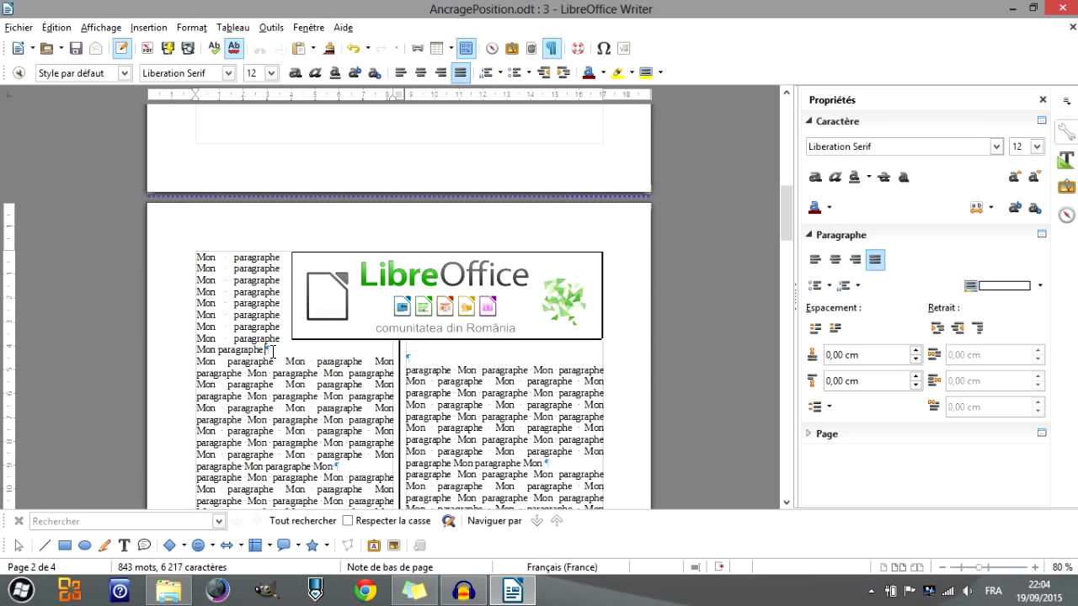
pyautogui.press('Return')
pyautogui.press('Return')
pyautogui.press('Return')
pyautogui.press('Return')
pyautogui.press('Return')
pyautogui.press('Return')
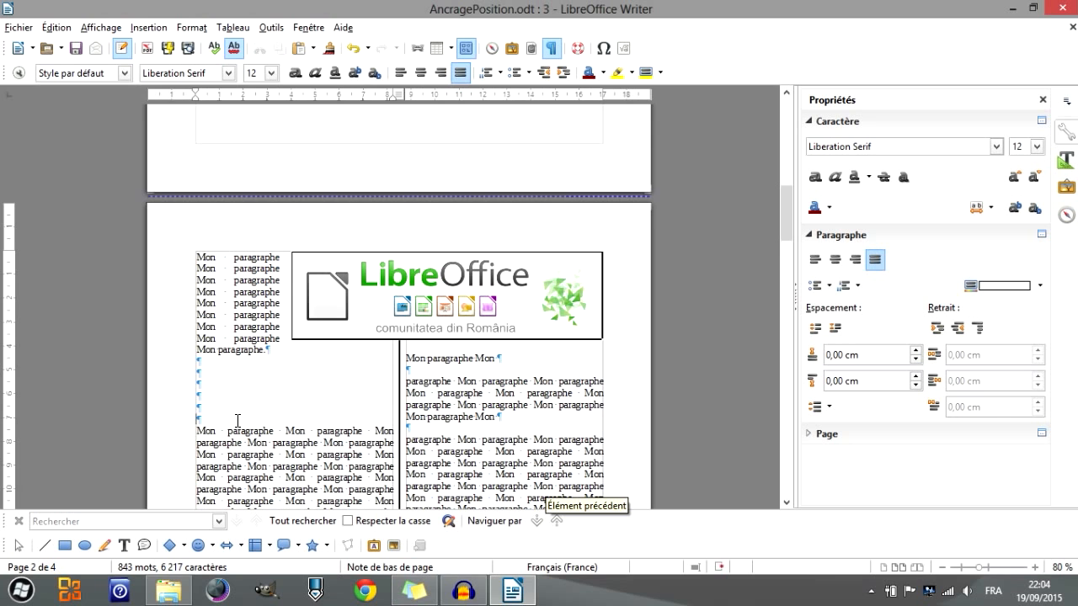
# Delete five of the empty paragraphs below the first paragraph on page 2
pyautogui.press('BackSpace')
pyautogui.press('BackSpace')
pyautogui.press('BackSpace')
pyautogui.press('BackSpace')
pyautogui.press('BackSpace')
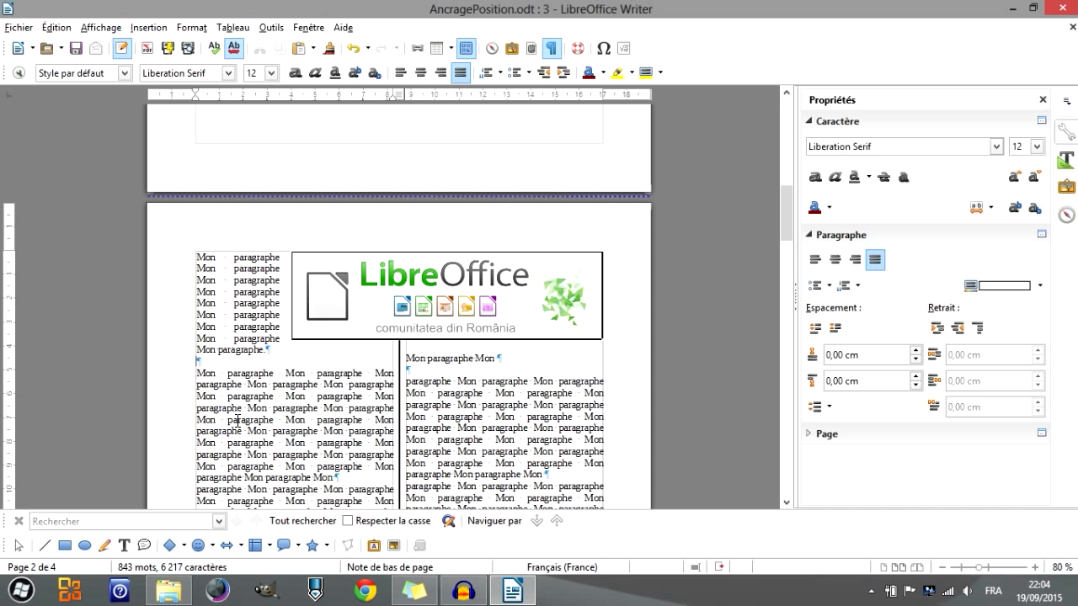
# Examine the two-column text of page 2 down to the start of page 3, and select the banner image to check its anchor
pyautogui.scroll(-8, 455, 444)
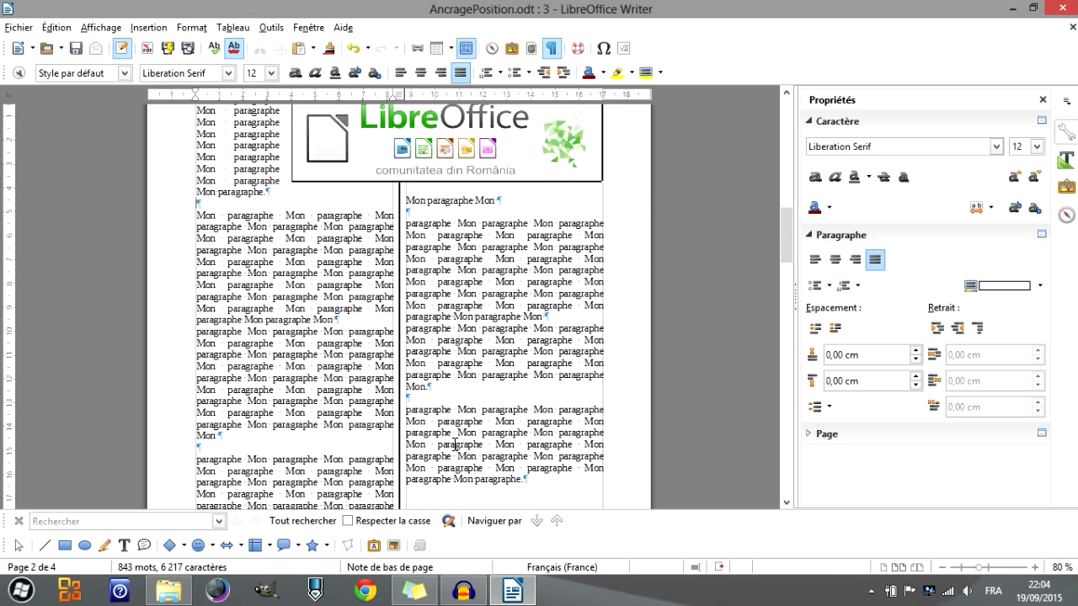
pyautogui.scroll(-2, 455, 444)
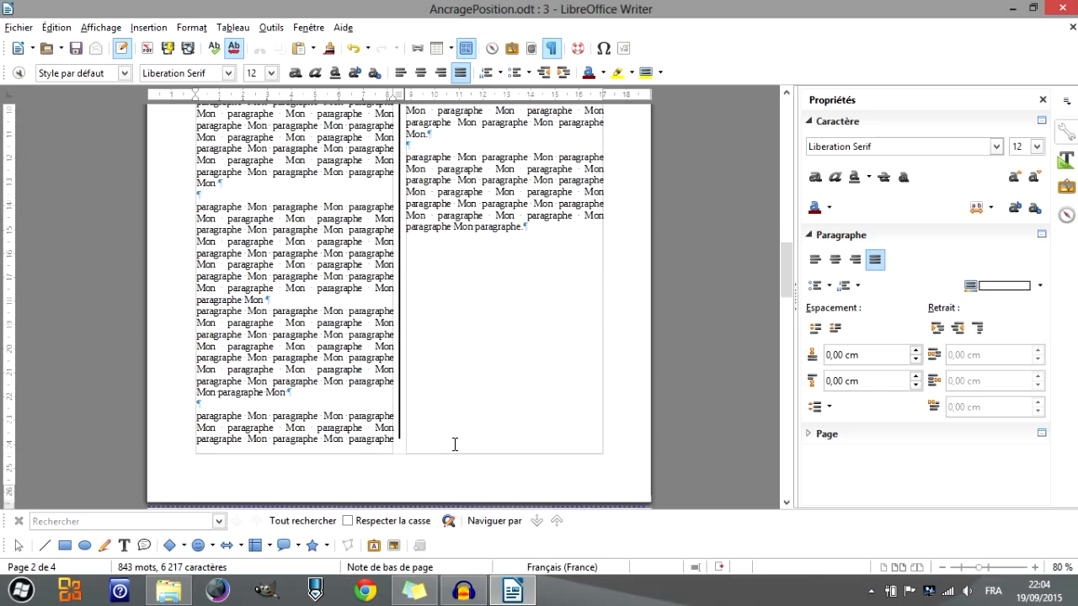
pyautogui.scroll(-5, 454, 444)
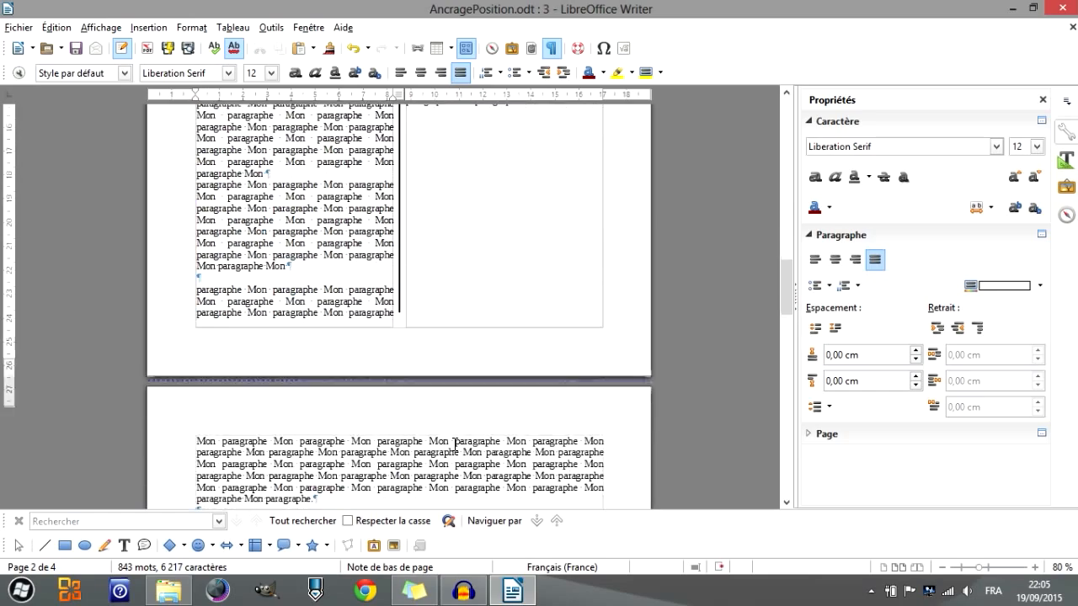
pyautogui.scroll(5, 455, 444)
pyautogui.scroll(-12, 454, 444)
pyautogui.scroll(4, 455, 444)
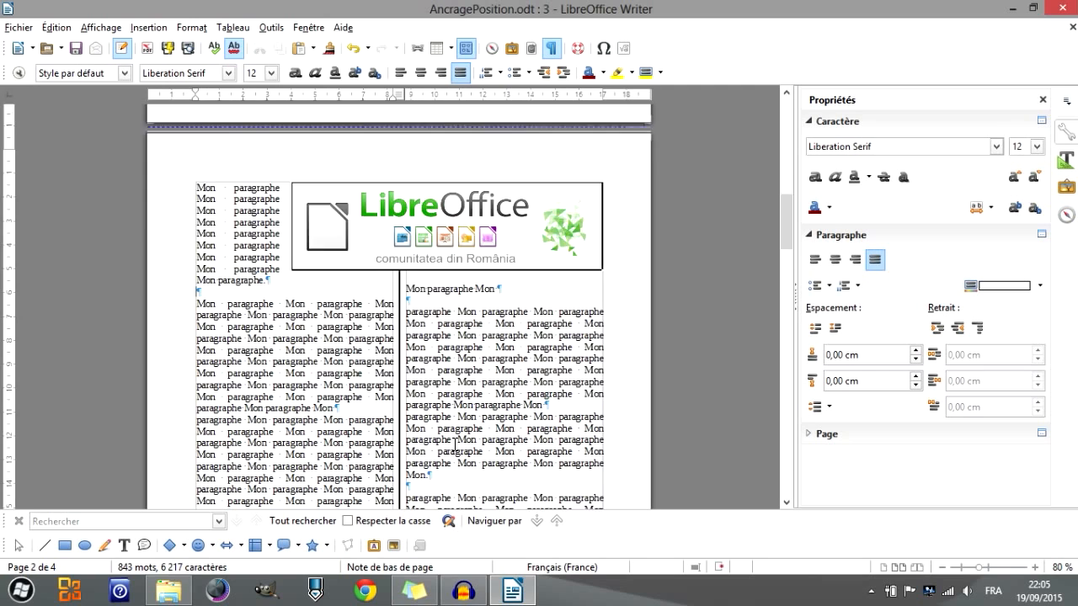
pyautogui.click(419, 328)
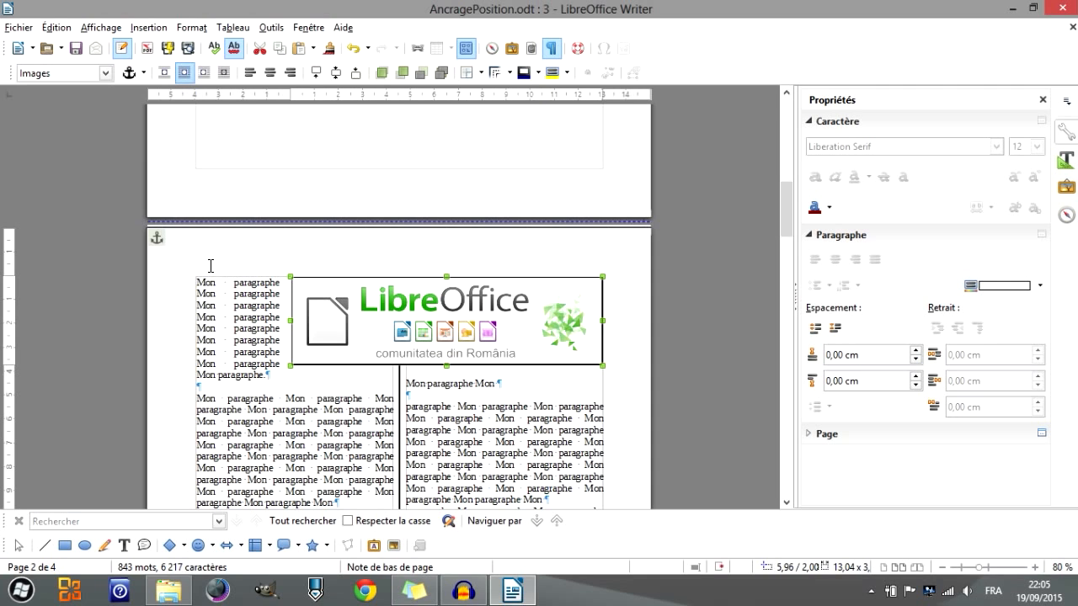
# Select the LibreOffice image with four icons on page 3 to examine where it is anchored
pyautogui.scroll(-15, 379, 261)
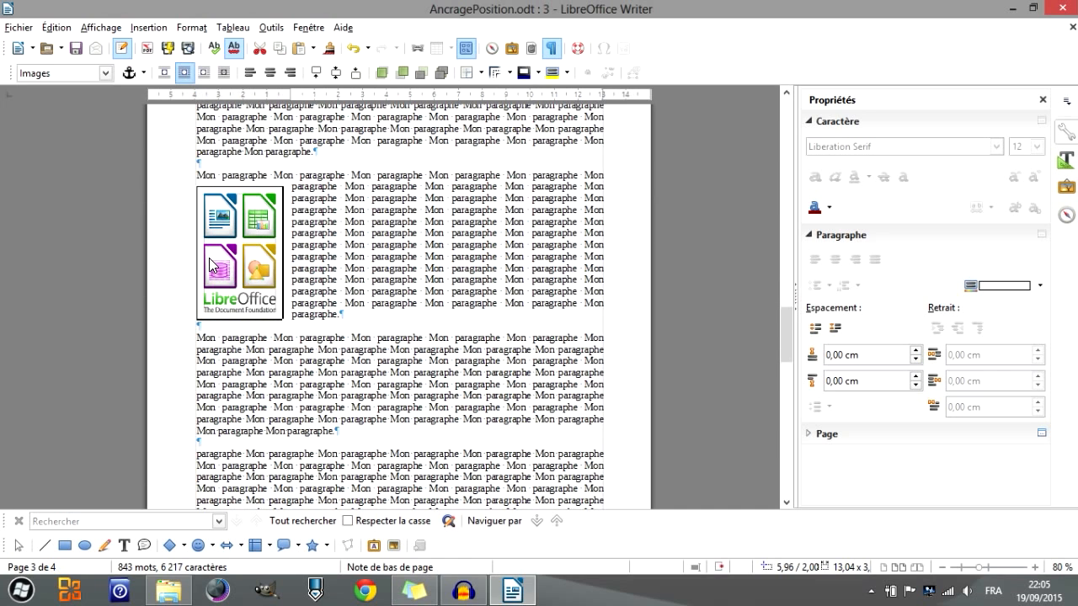
pyautogui.click(229, 274)
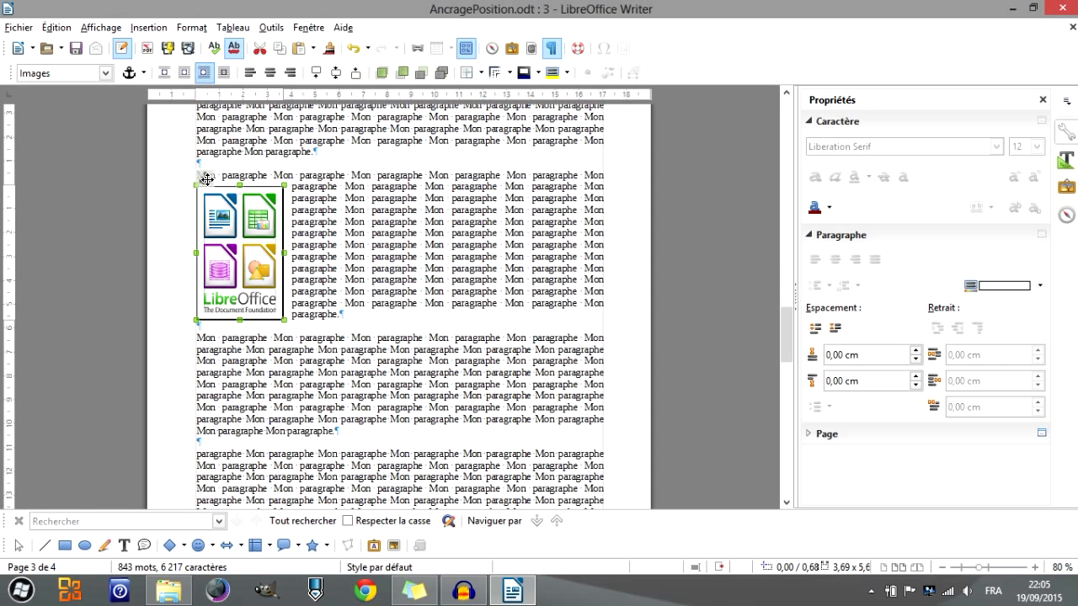
pyautogui.scroll(2, 313, 270)
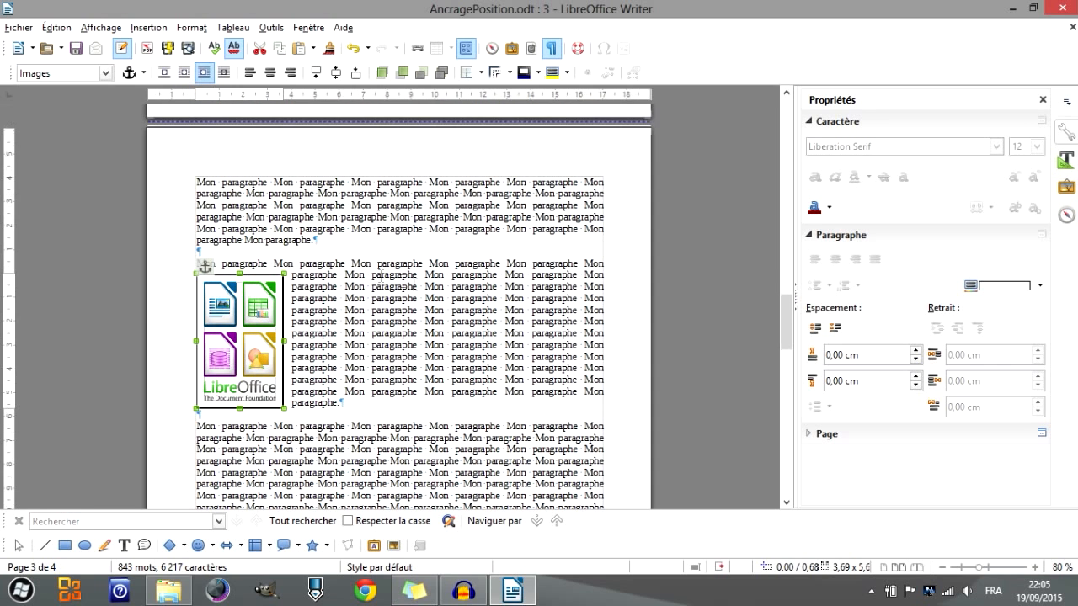
# Insert three empty paragraphs after the first paragraph on page 3, above the text wrapping the image
pyautogui.click(329, 241)
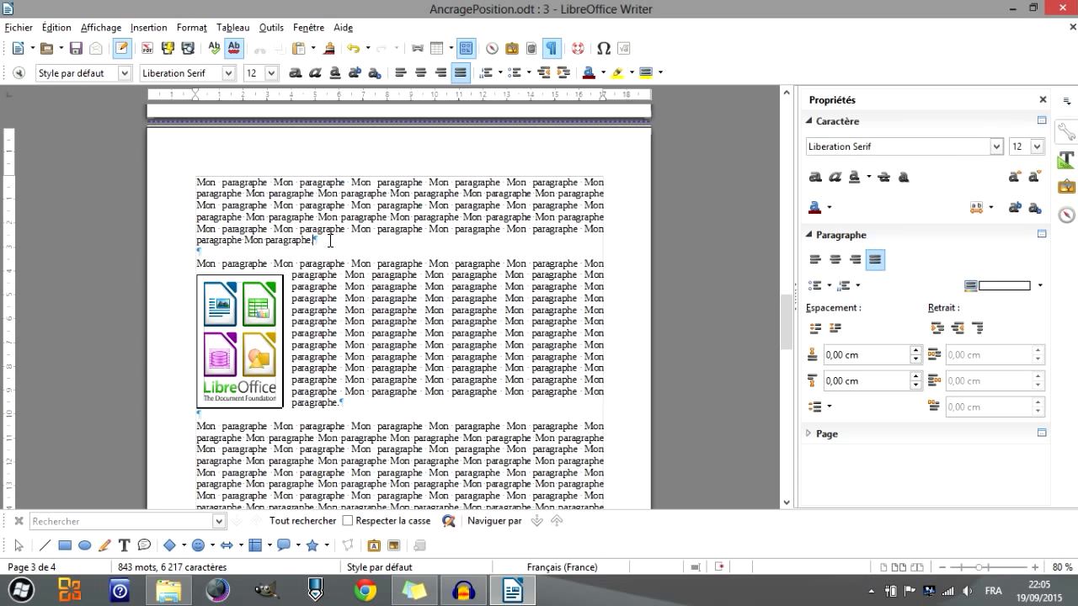
pyautogui.press('Return')
pyautogui.press('Return')
pyautogui.press('Return')
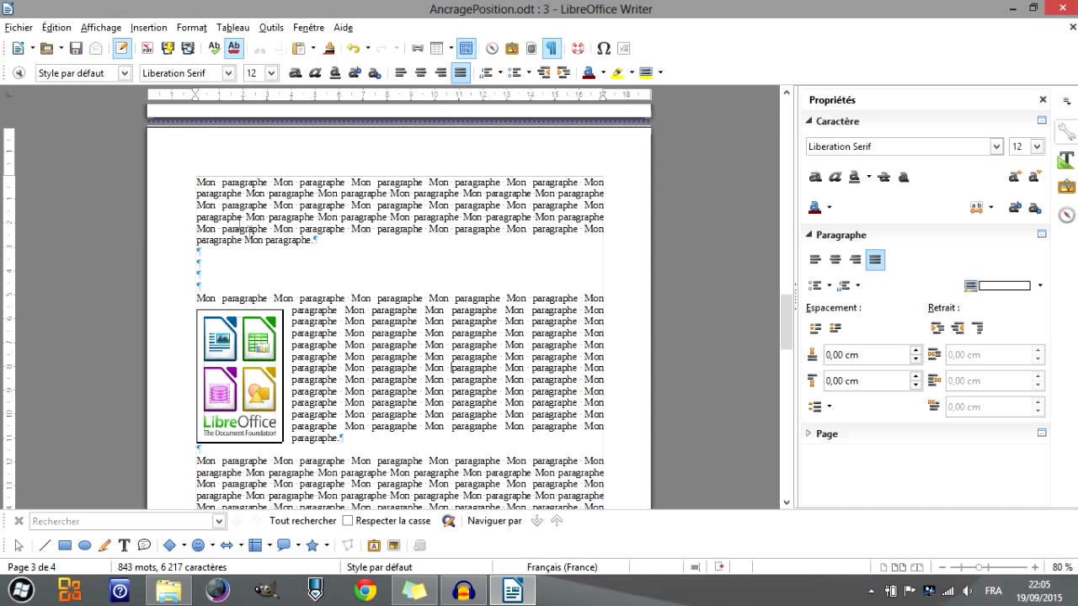
# Delete three of the empty paragraphs between the first paragraph on page 3 and the text wrapping the image
pyautogui.press('BackSpace')
pyautogui.press('BackSpace')
pyautogui.press('BackSpace')
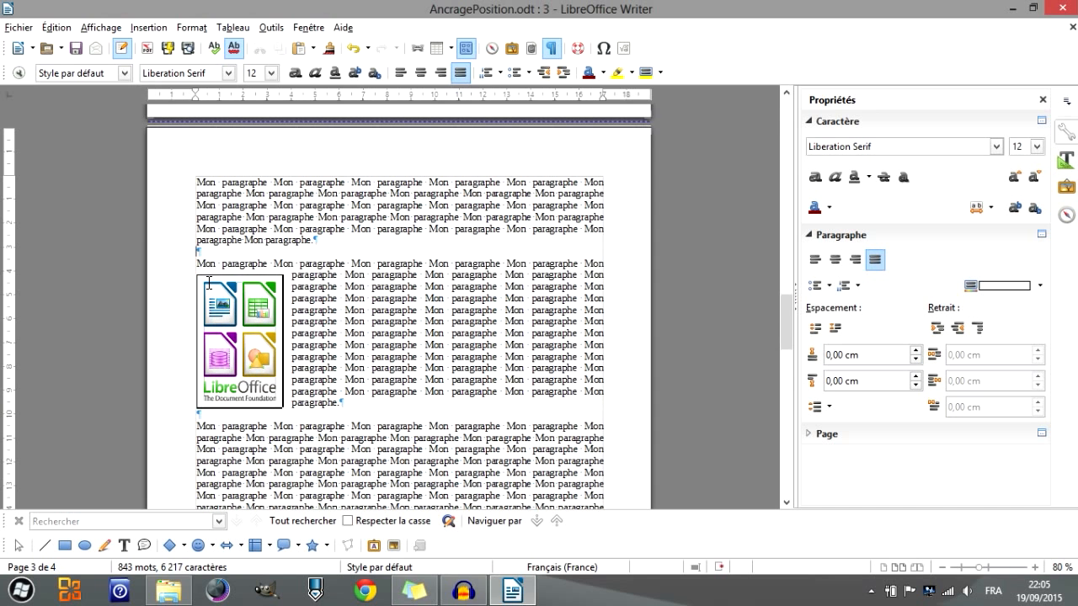
# Open the image properties of the small LibreOffice logo at the end of the first paragraph on page 4
pyautogui.scroll(-5, 343, 296)
pyautogui.scroll(3, 344, 296)
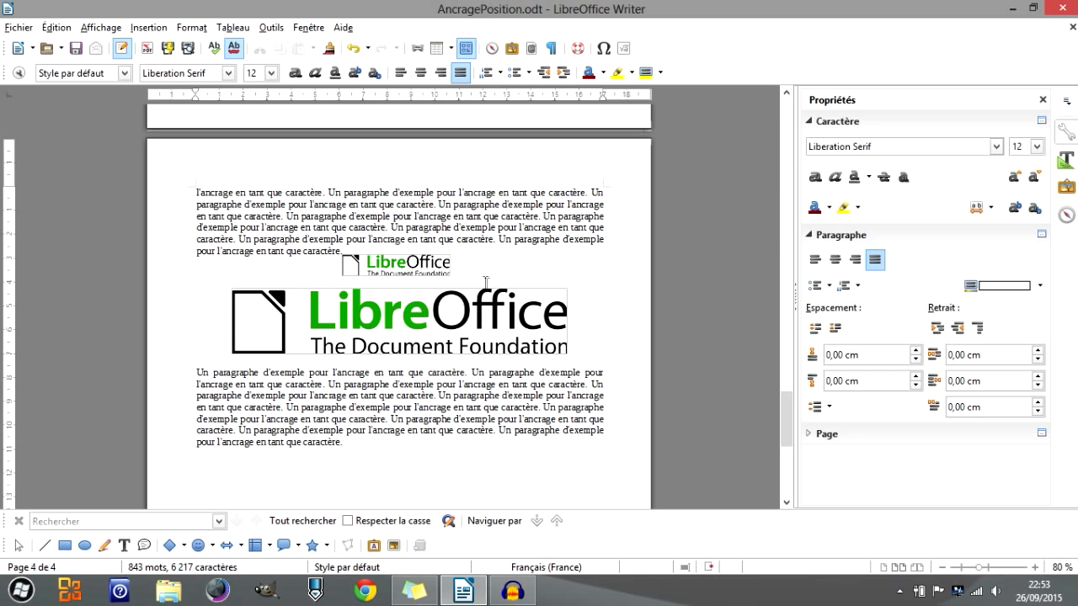
pyautogui.click(427, 271)
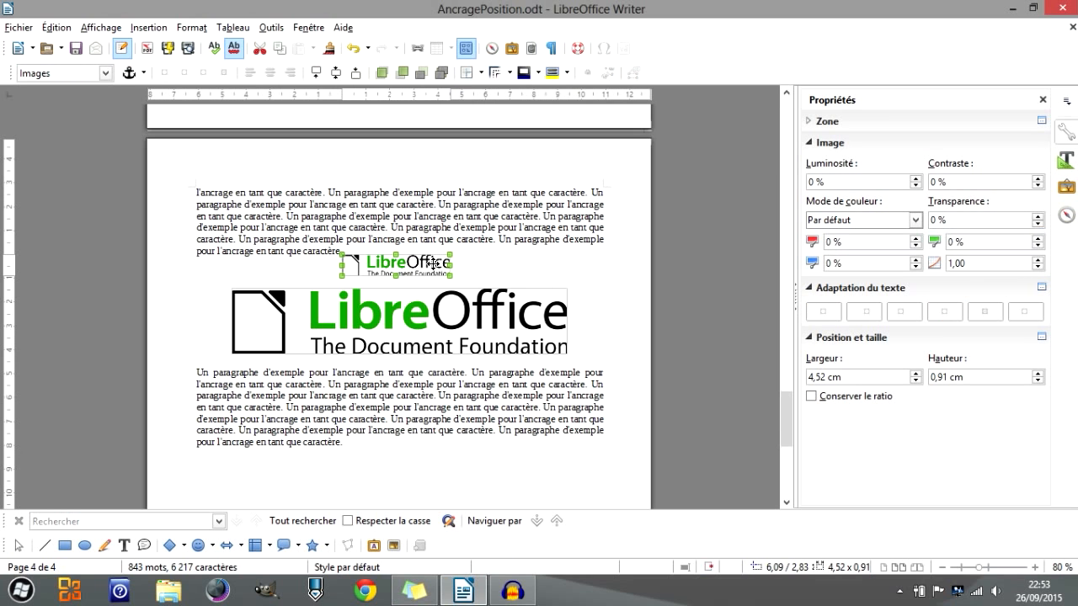
pyautogui.rightClick(435, 265)
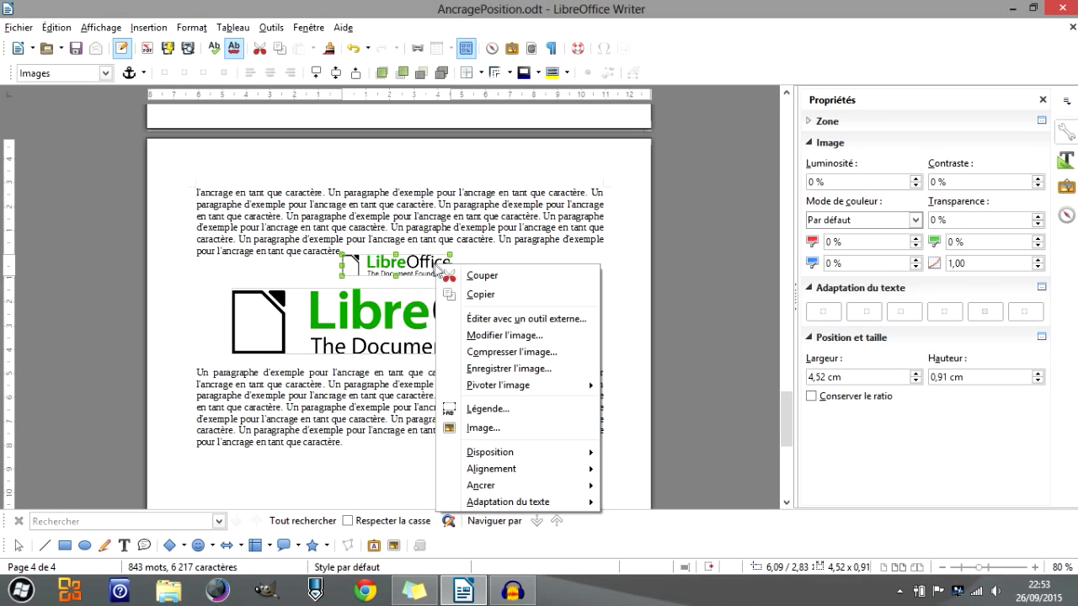
pyautogui.click(543, 428)
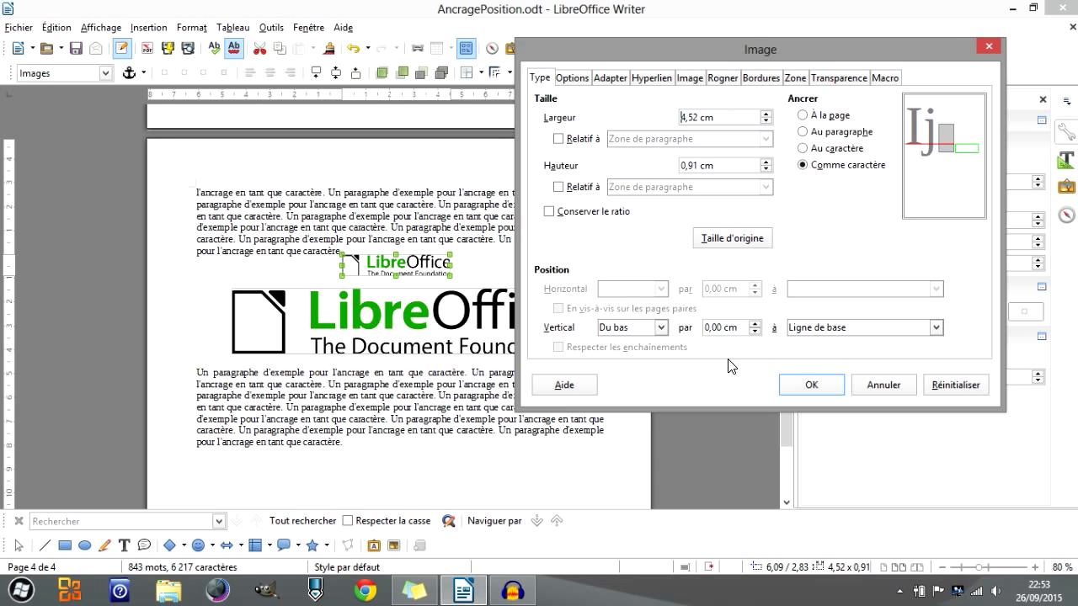
# Try the vertical position Haut for the small logo relative to Caractère, Ligne and Ligne de base
pyautogui.click(659, 328)
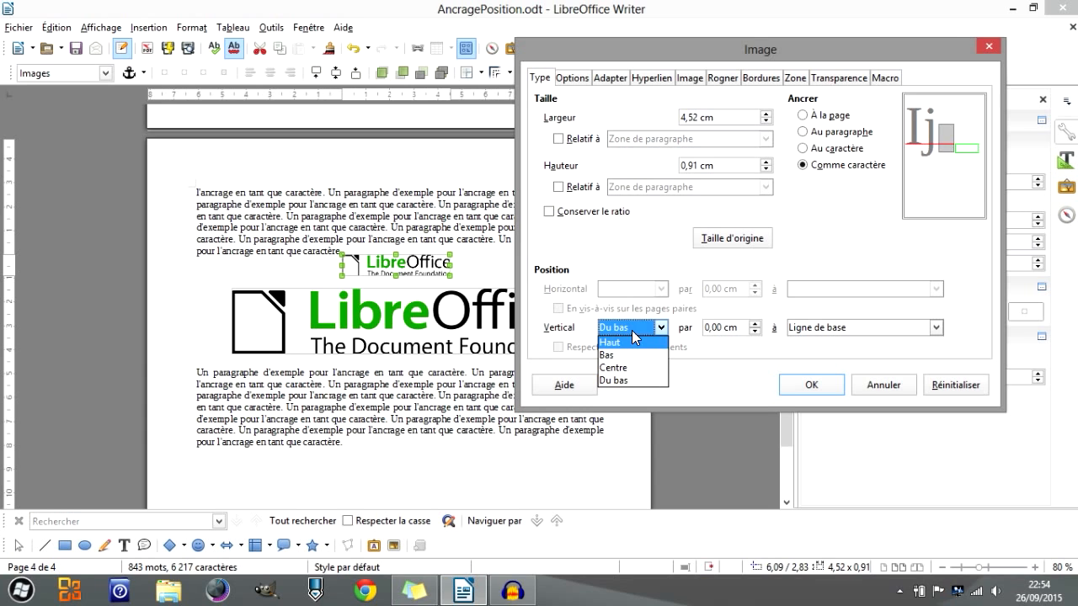
pyautogui.click(636, 344)
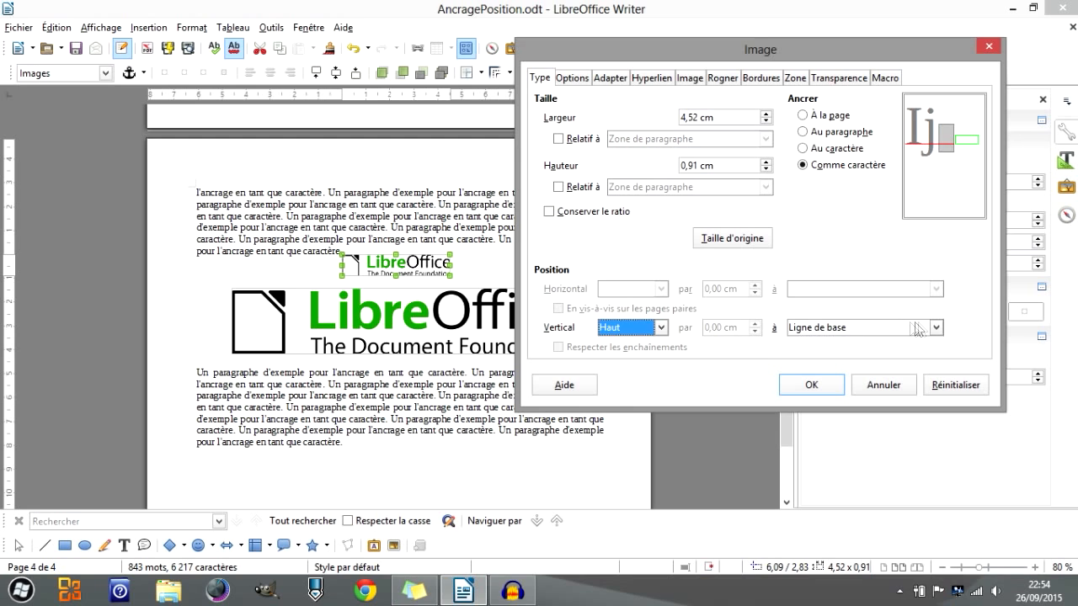
pyautogui.click(936, 328)
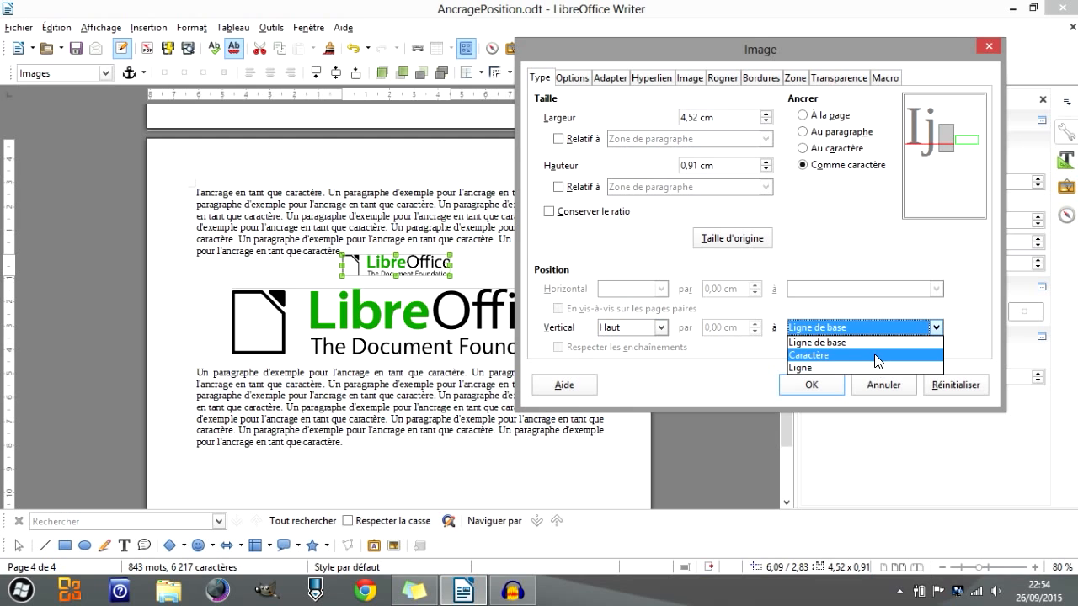
pyautogui.click(879, 355)
pyautogui.click(935, 328)
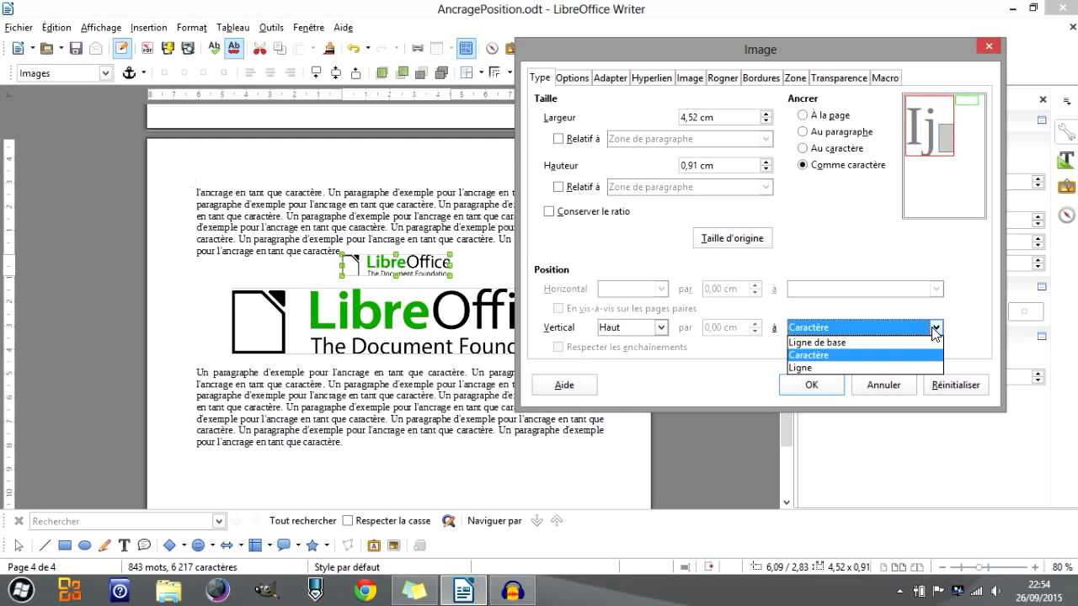
pyautogui.click(901, 370)
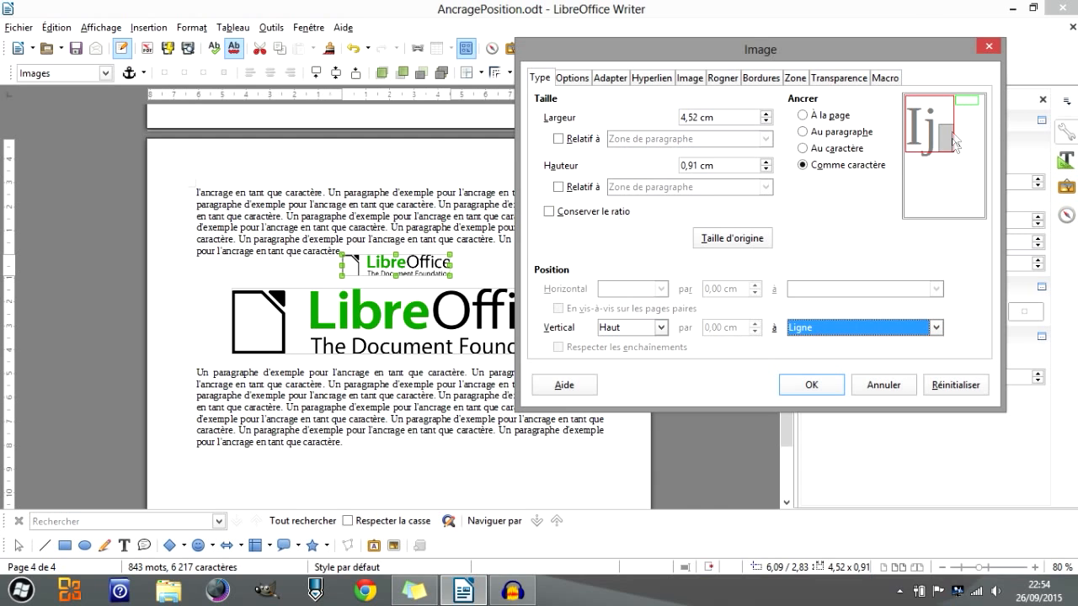
pyautogui.click(936, 327)
pyautogui.click(900, 355)
pyautogui.click(935, 327)
pyautogui.click(924, 339)
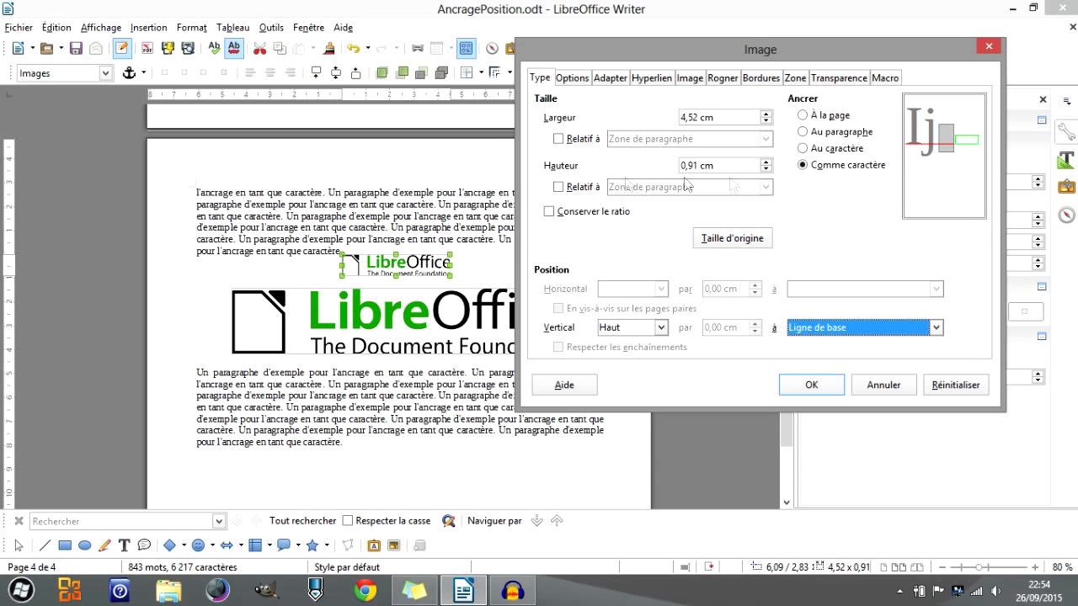
# Compare the Caractère and Ligne references once more in the preview, and return the reference to Ligne de base
pyautogui.click(936, 327)
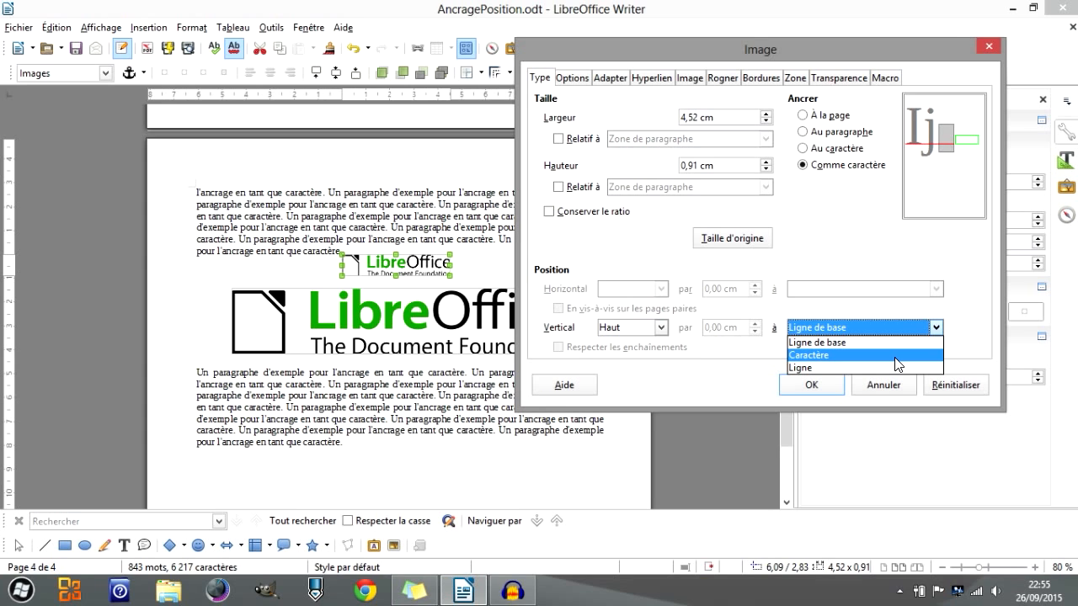
pyautogui.click(898, 354)
pyautogui.click(908, 329)
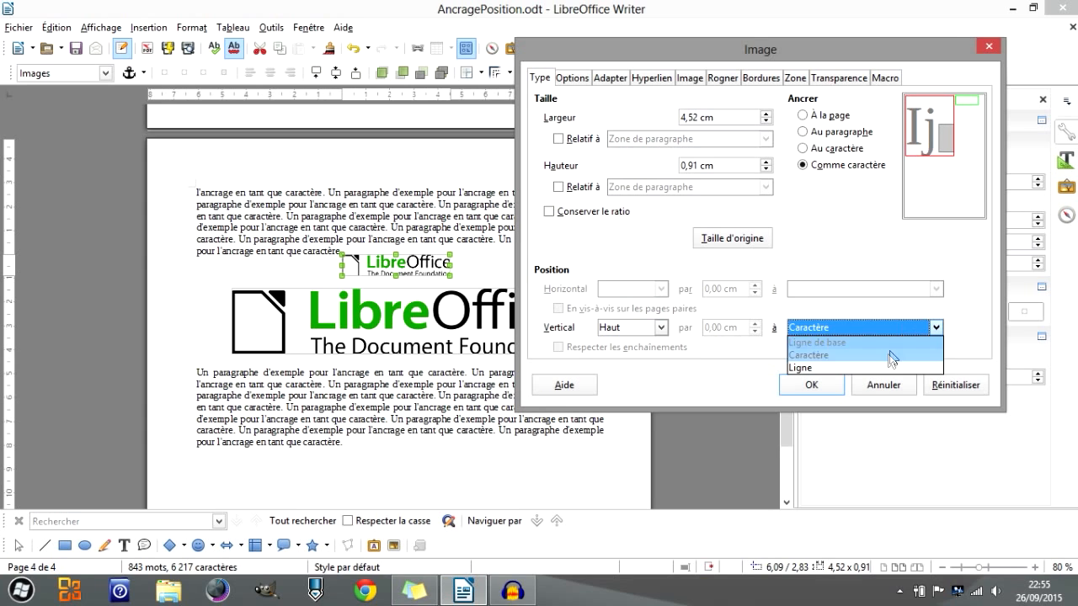
pyautogui.click(876, 367)
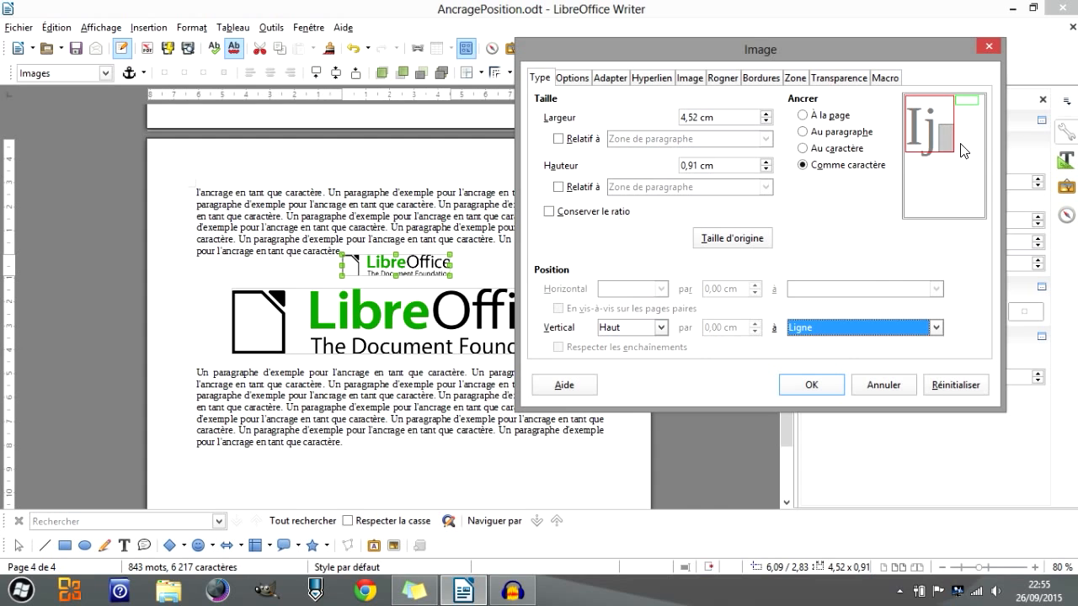
pyautogui.click(903, 334)
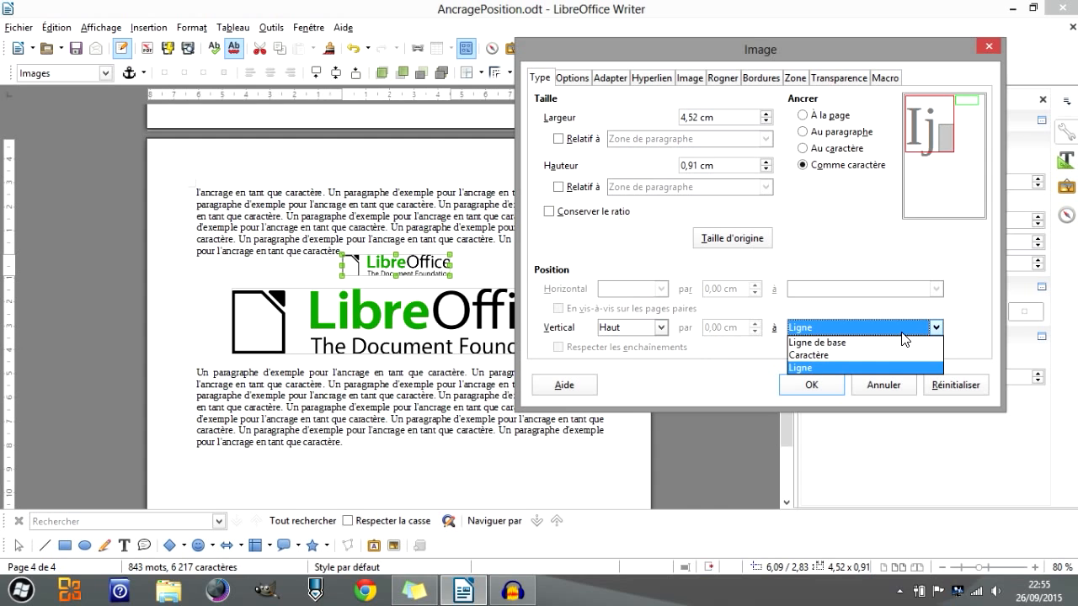
pyautogui.click(798, 344)
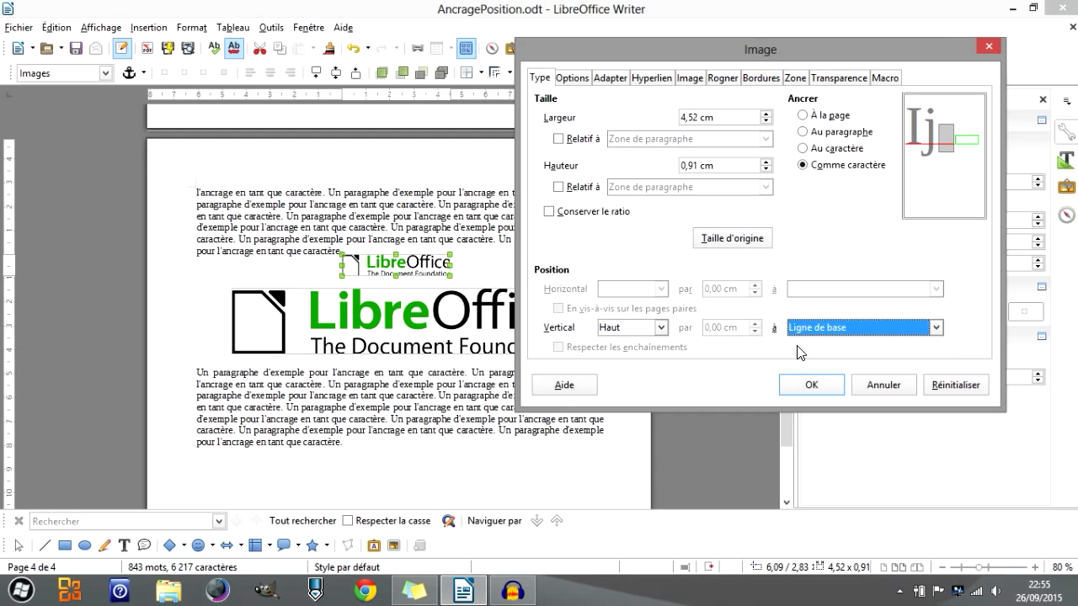
# Try the other vertical alignments such as Bas and Haut relative to the baseline, and return to Du bas
pyautogui.click(662, 332)
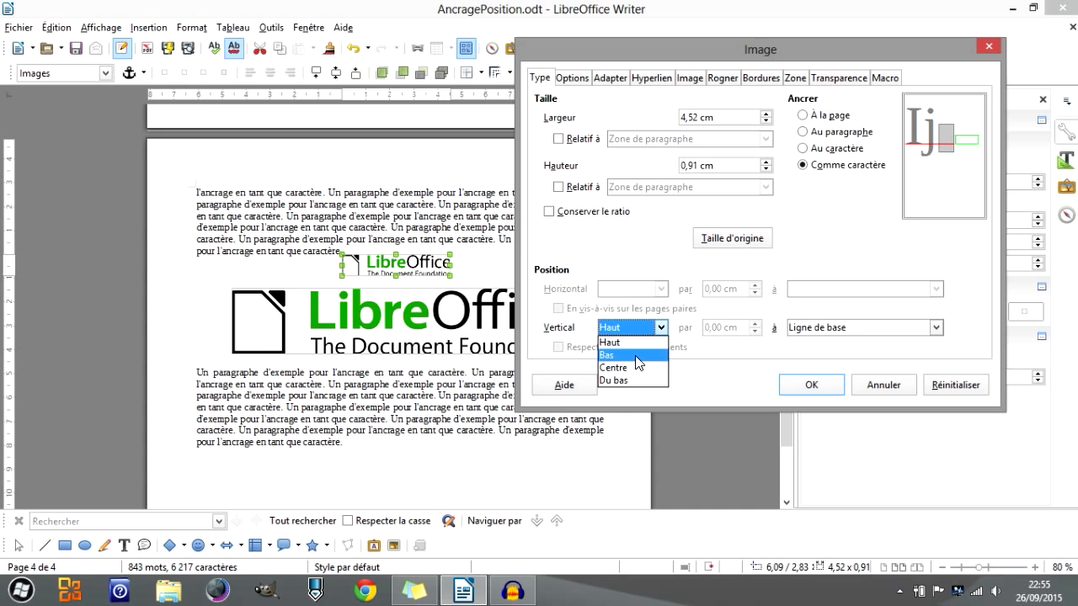
pyautogui.click(635, 356)
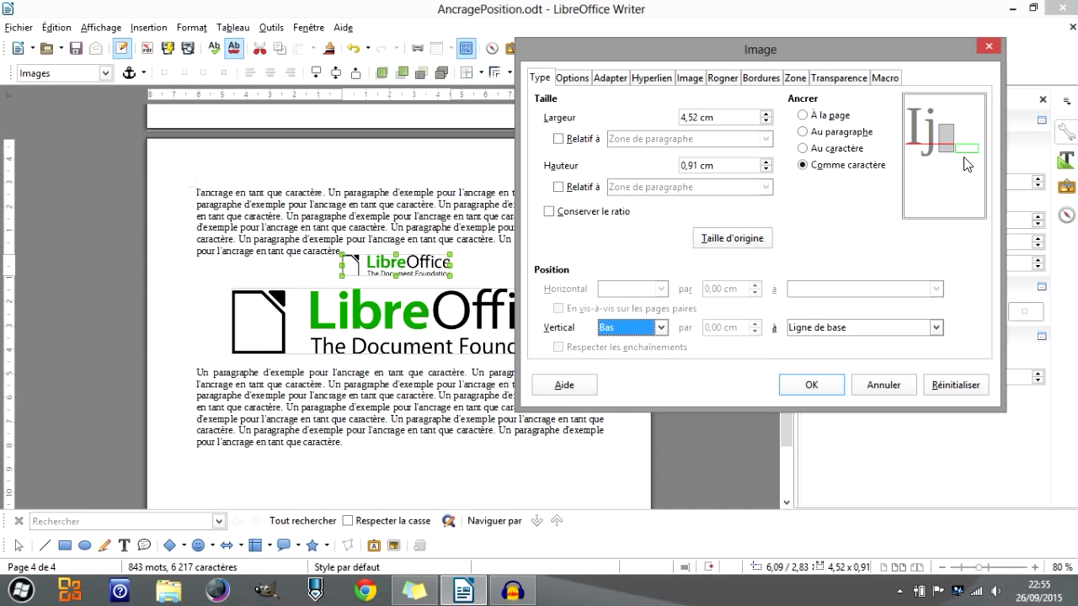
pyautogui.click(659, 328)
pyautogui.click(645, 344)
pyautogui.click(666, 329)
pyautogui.click(654, 363)
pyautogui.click(662, 329)
pyautogui.click(655, 360)
pyautogui.click(661, 328)
pyautogui.click(630, 375)
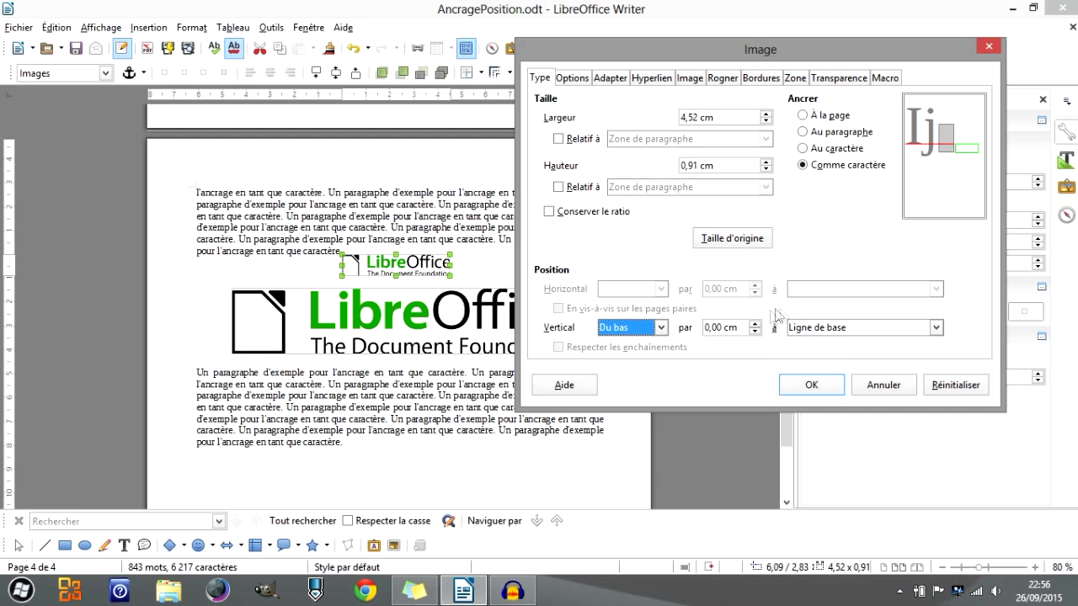
# Set the small logo's vertical offset to 1 cm from the bottom relative to Ligne de base and apply it
pyautogui.click(723, 327)
pyautogui.moveTo(702, 326); pyautogui.dragTo(717, 329)
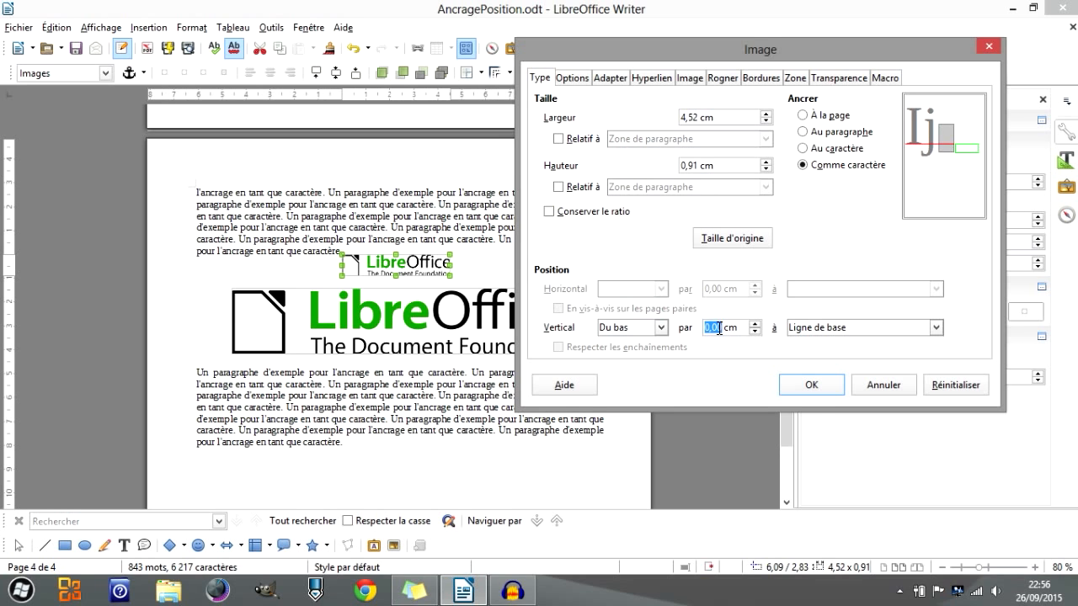
pyautogui.moveTo(719, 329); pyautogui.dragTo(727, 363)
pyautogui.write('1')
pyautogui.click(811, 384)
pyautogui.click(305, 272)
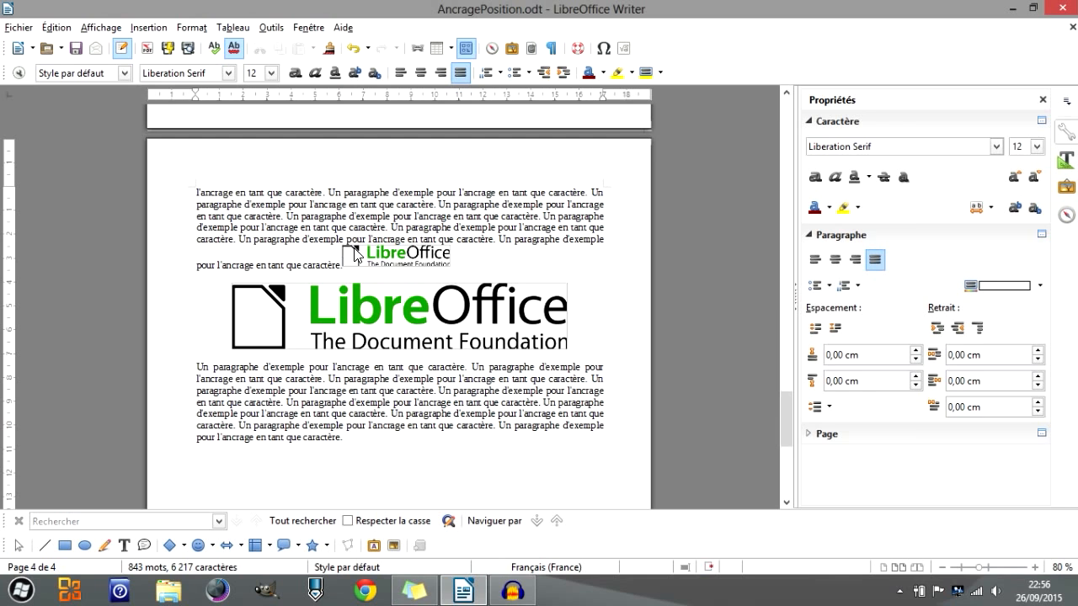
# Reopen the small logo's image properties, check which references are offered for Du bas, and close without changes
pyautogui.click(401, 257)
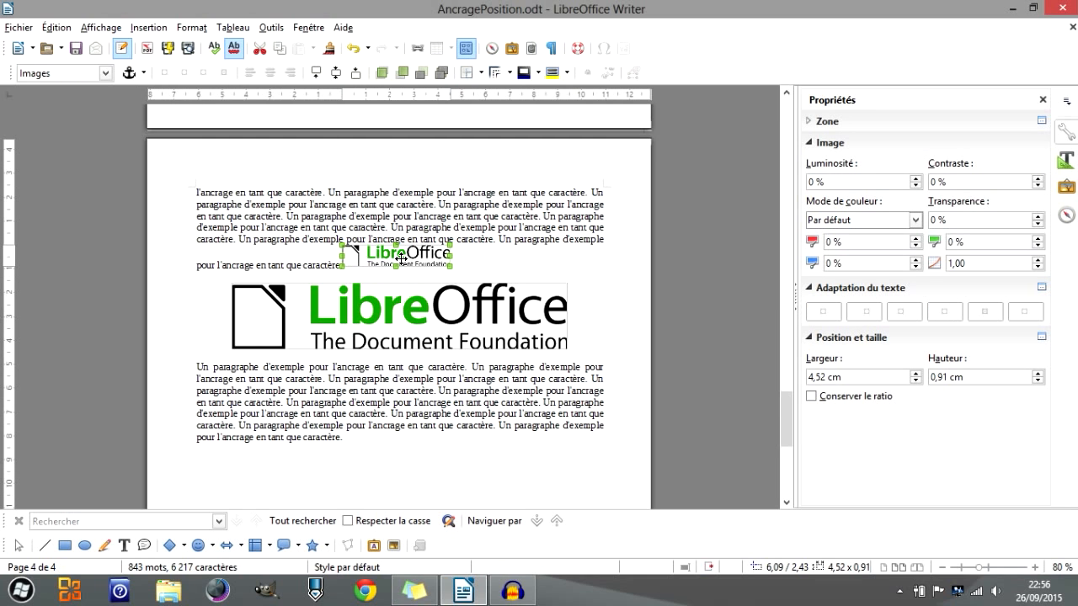
pyautogui.rightClick(401, 258)
pyautogui.click(446, 424)
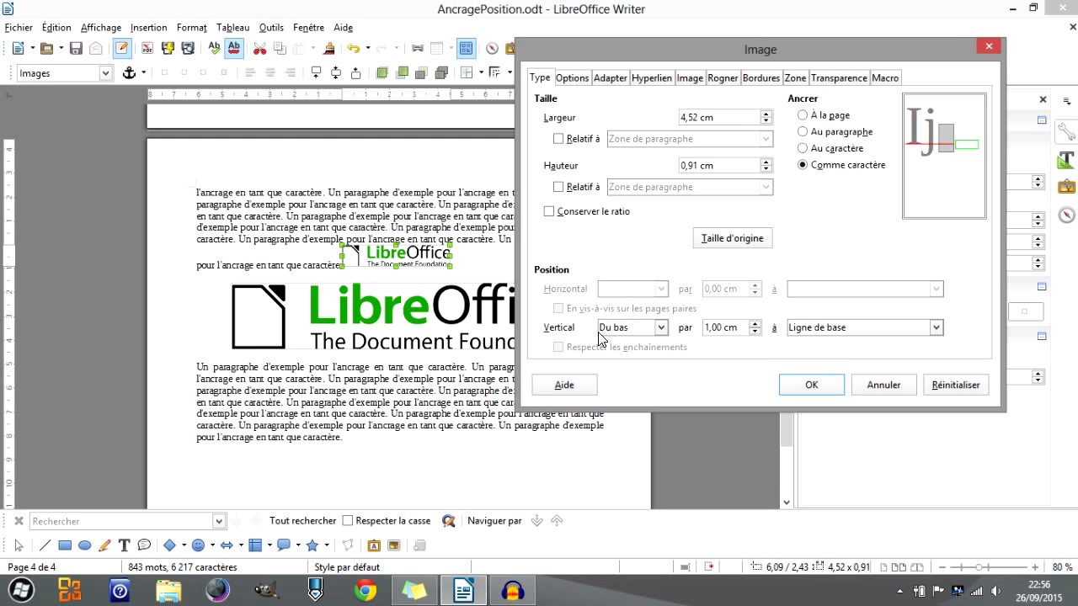
pyautogui.click(936, 329)
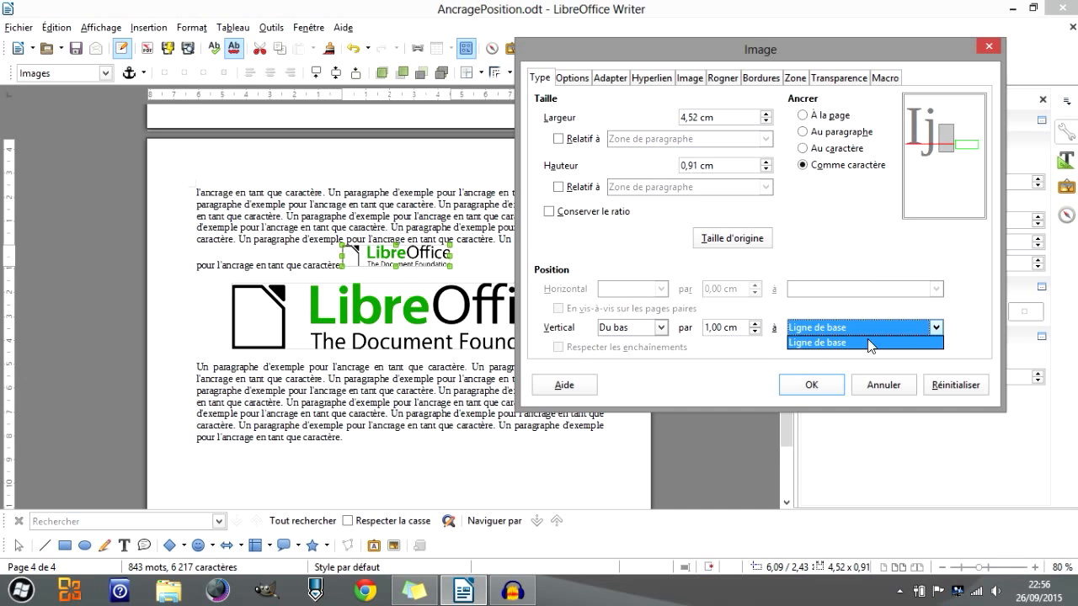
pyautogui.click(960, 344)
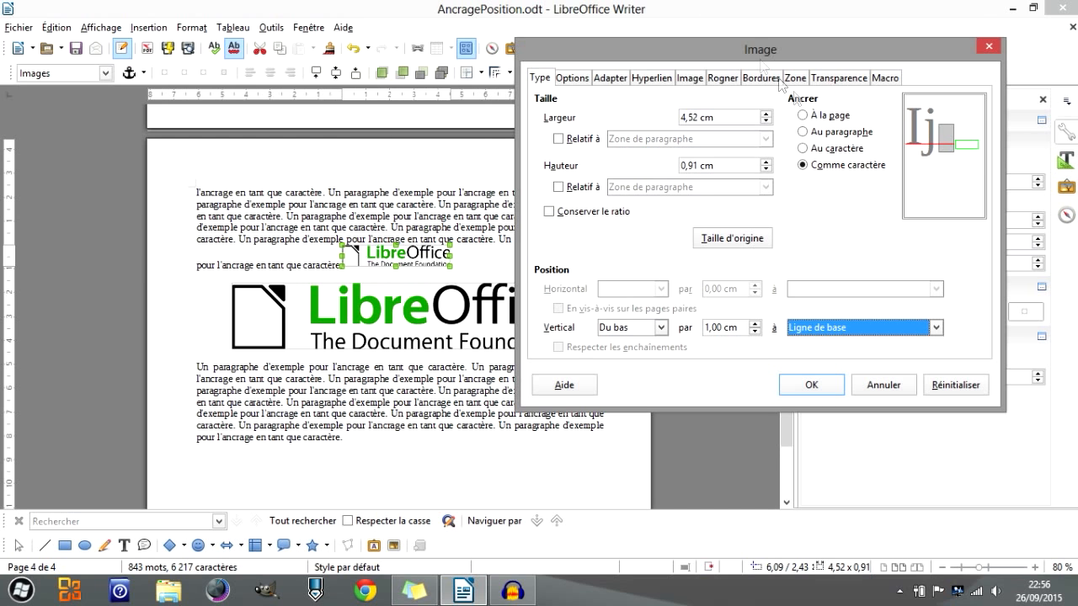
pyautogui.click(988, 43)
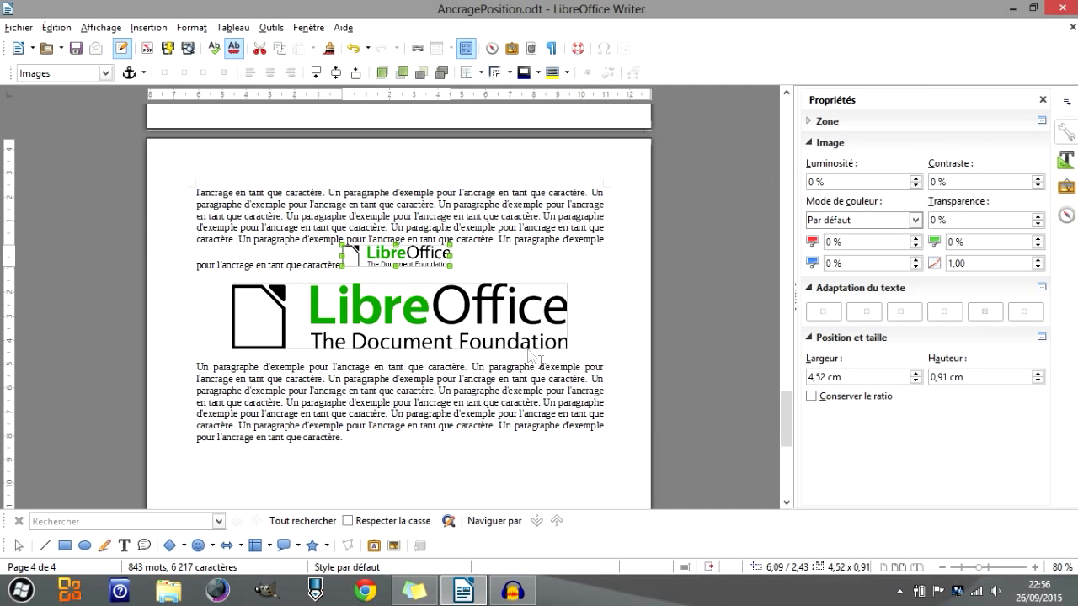
# Open the image properties of the LibreOffice banner at the start of page 2
pyautogui.click(572, 266)
pyautogui.scroll(20, 571, 264)
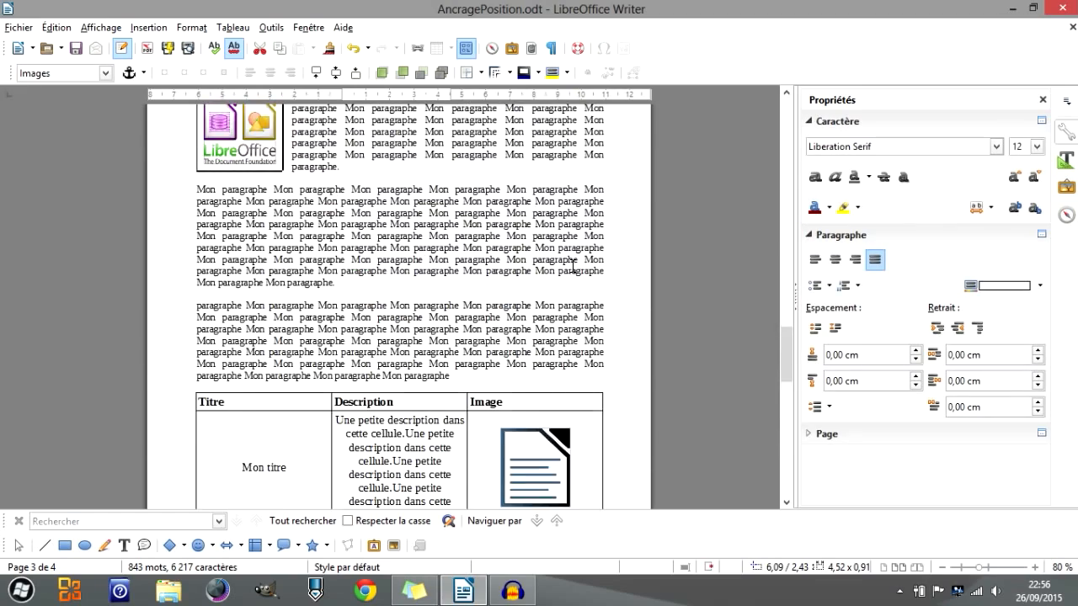
pyautogui.scroll(15, 569, 262)
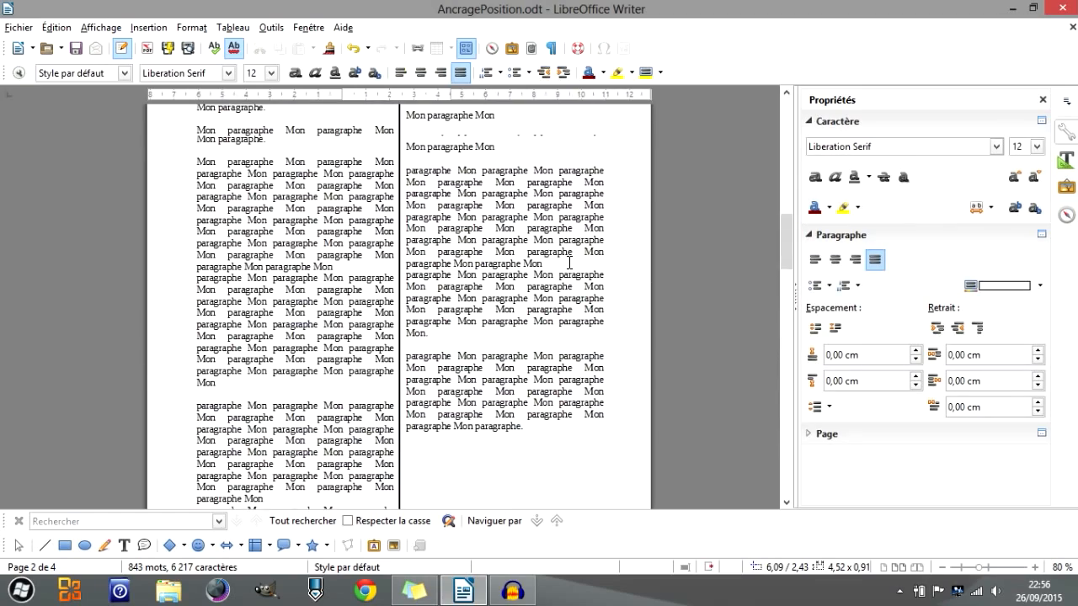
pyautogui.click(448, 343)
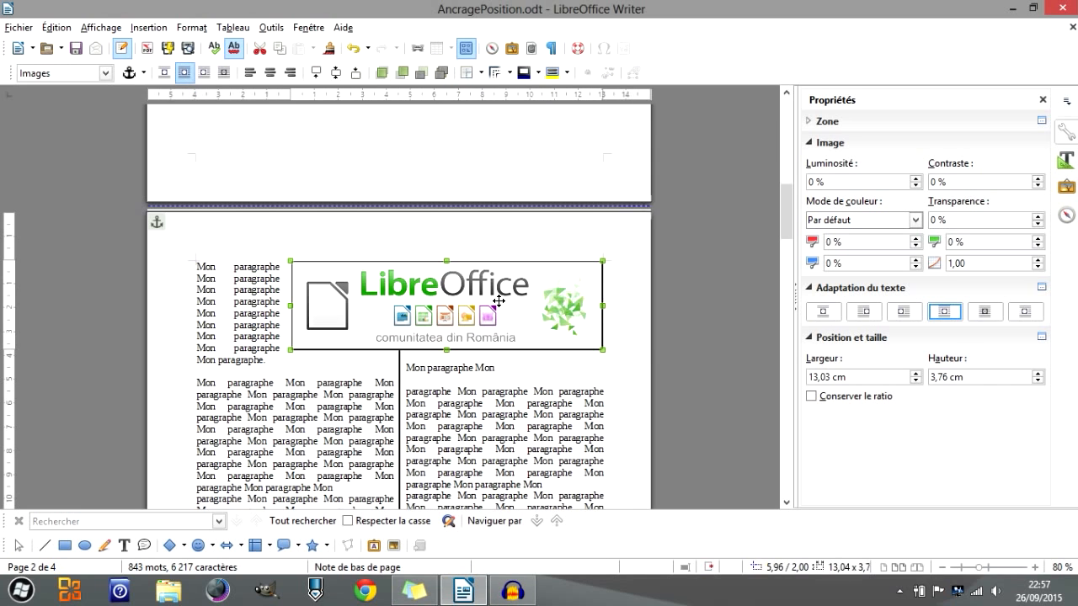
pyautogui.rightClick(415, 320)
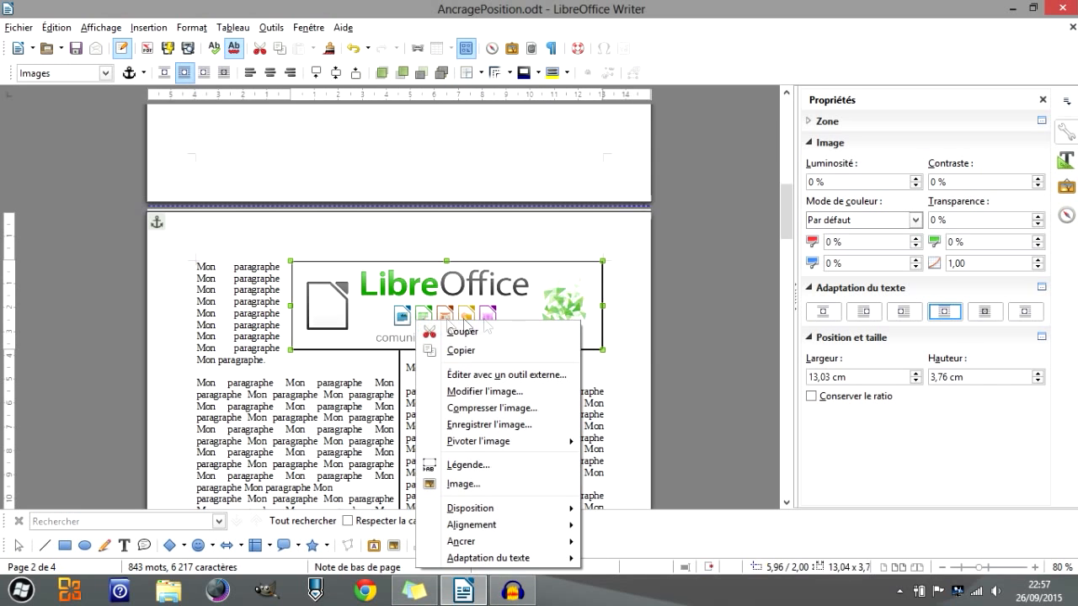
pyautogui.click(499, 491)
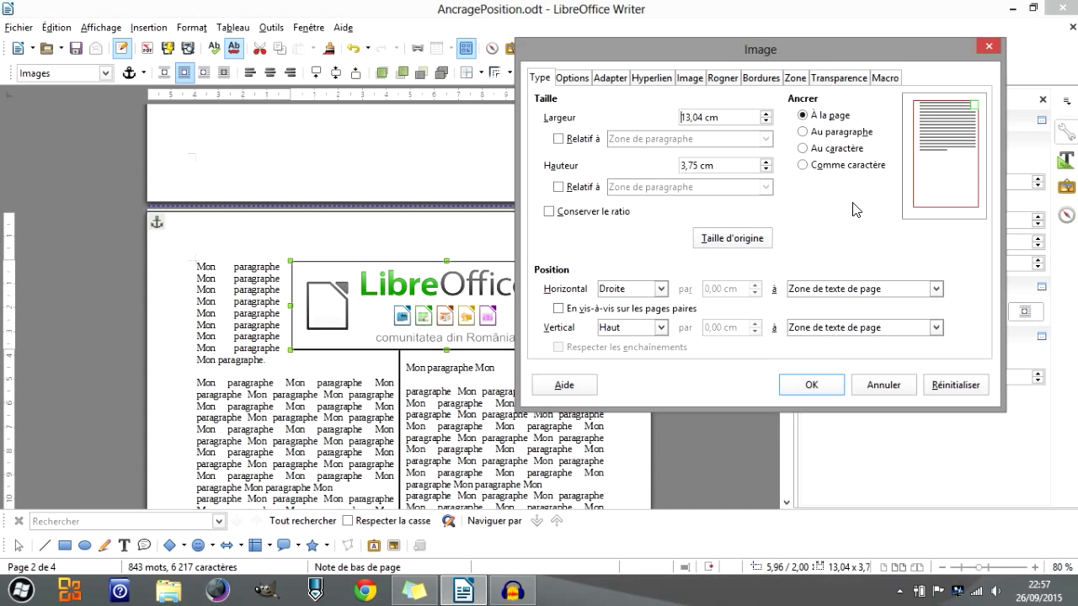
# Try anchoring the banner Comme caractère, return it to À la page, and try mirroring it on even pages
pyautogui.click(803, 165)
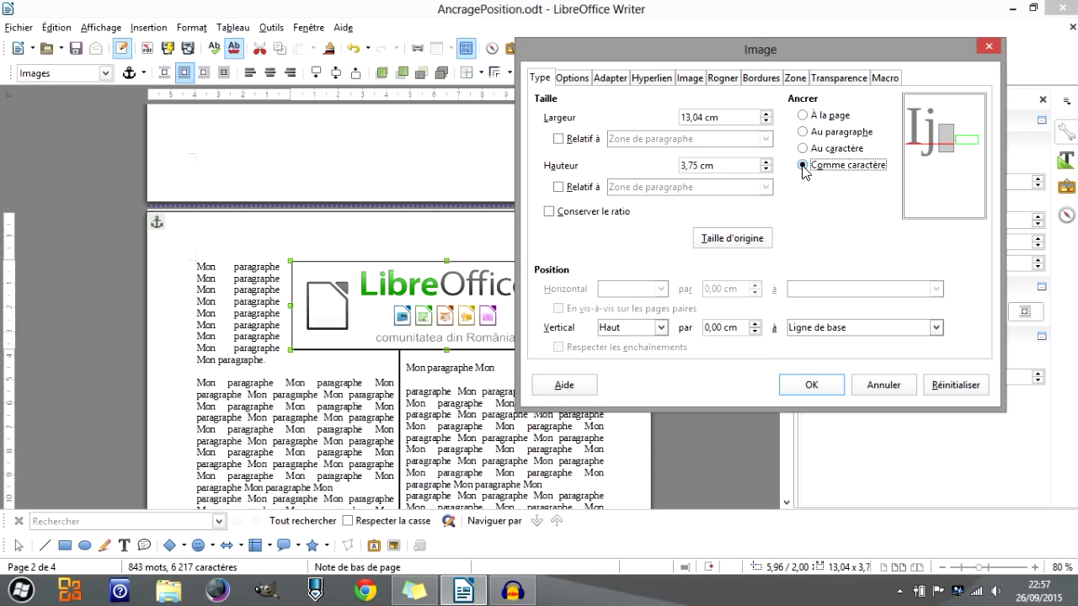
pyautogui.click(802, 116)
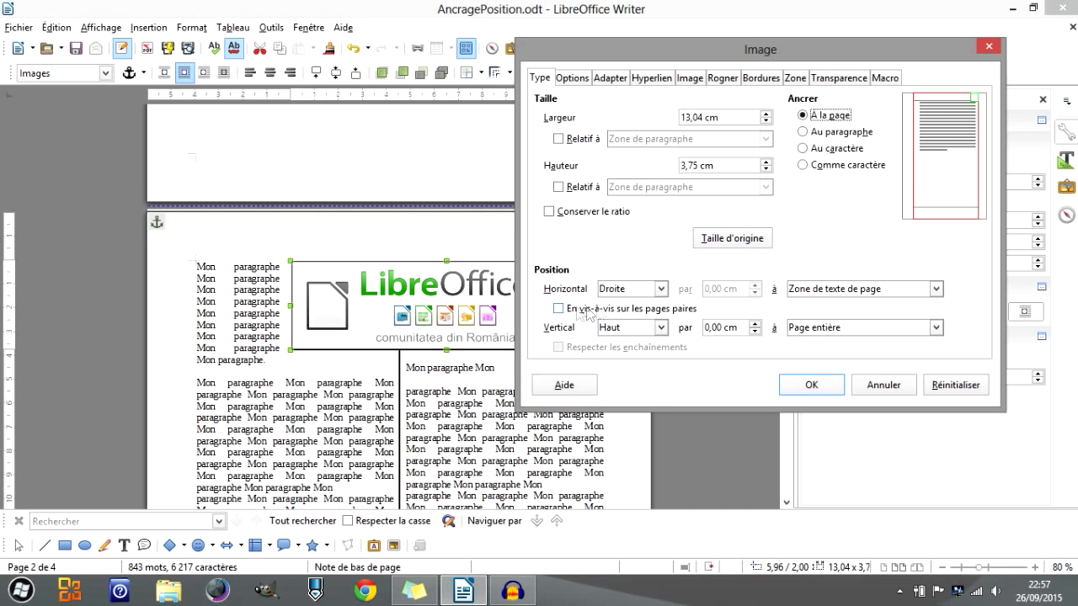
pyautogui.click(558, 309)
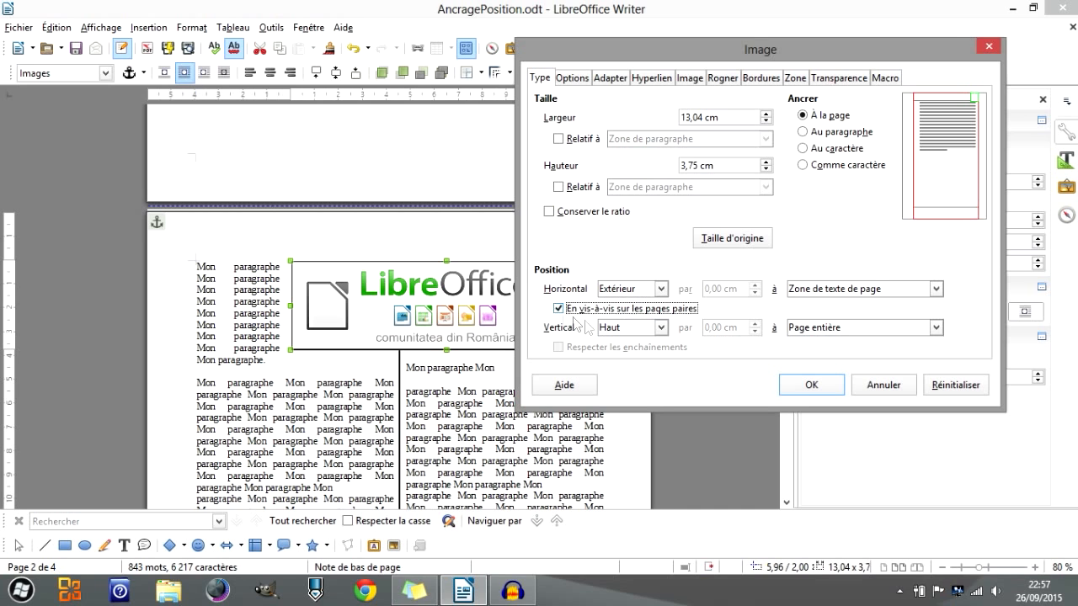
pyautogui.click(661, 289)
pyautogui.click(627, 317)
pyautogui.click(558, 309)
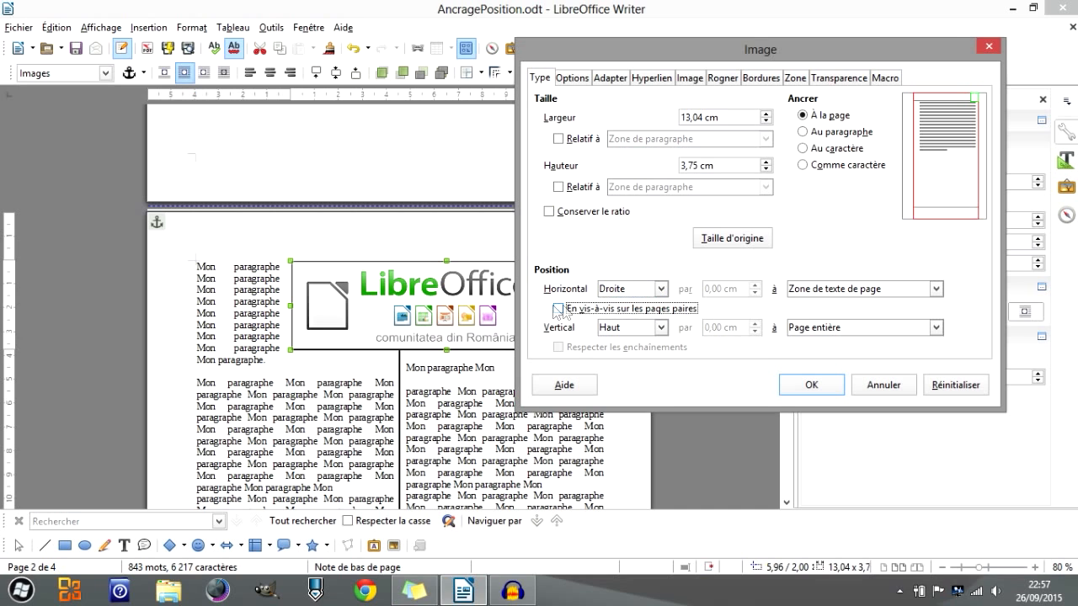
# Compare the banner's horizontal position choices with En vis-à-vis sur les pages paires off and on, leaving it off with Droite selected
pyautogui.click(661, 289)
pyautogui.click(657, 318)
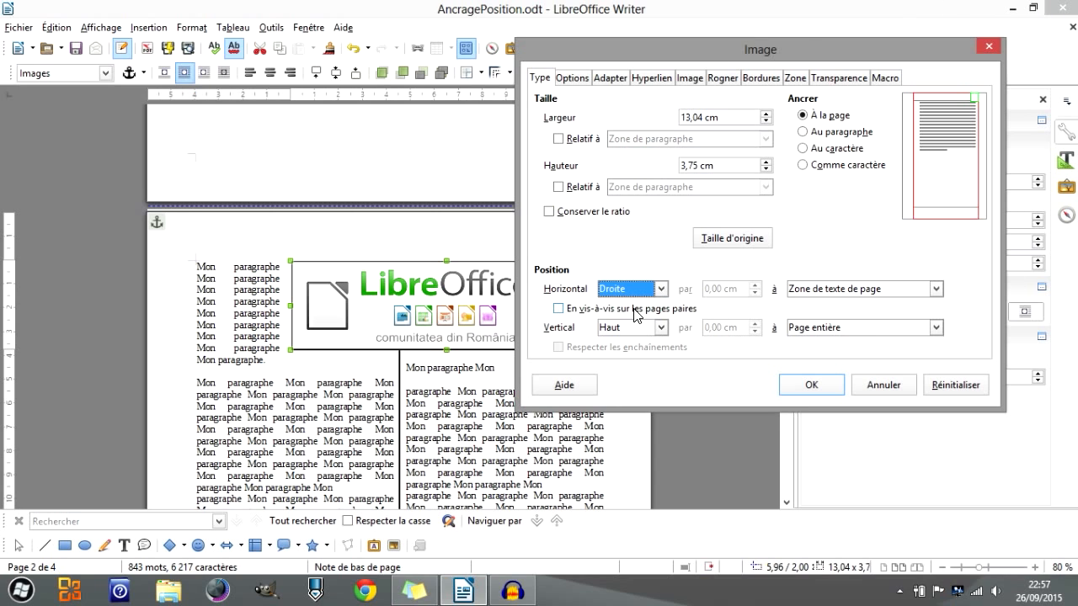
pyautogui.click(663, 291)
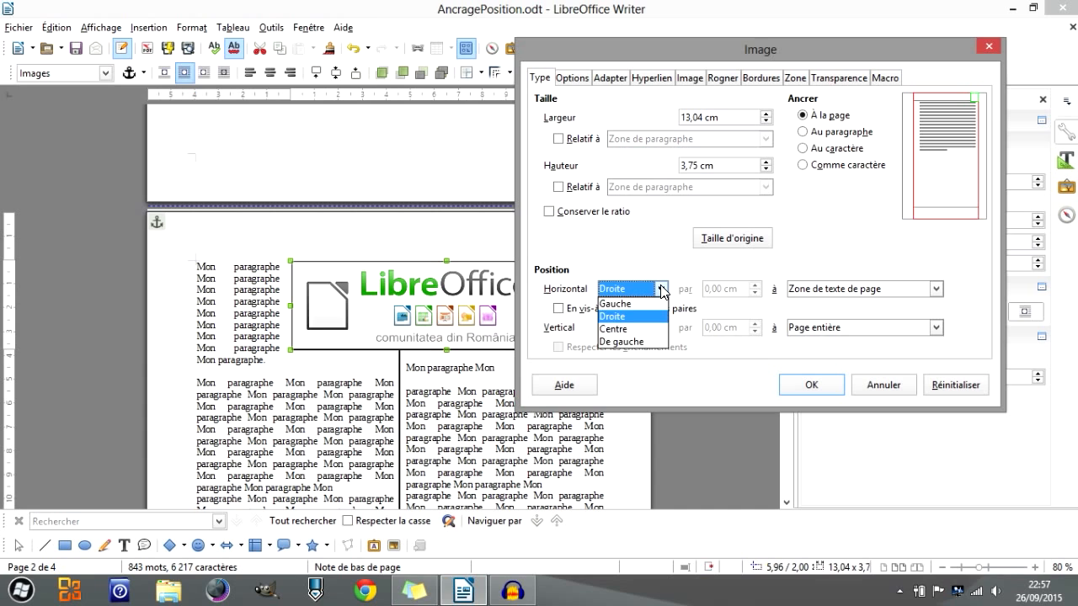
pyautogui.click(663, 290)
pyautogui.click(556, 308)
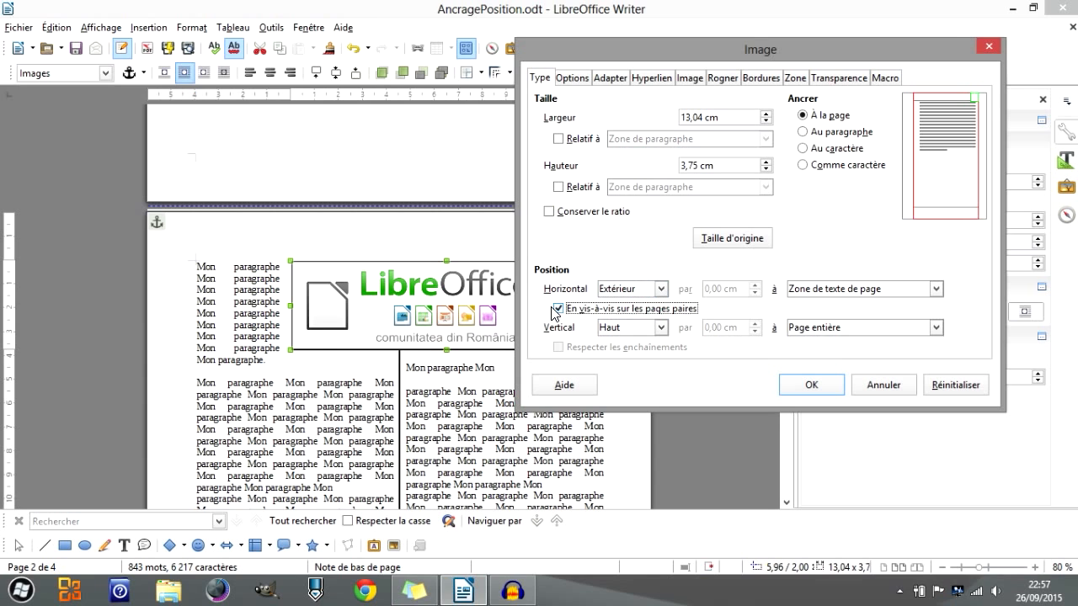
pyautogui.click(661, 289)
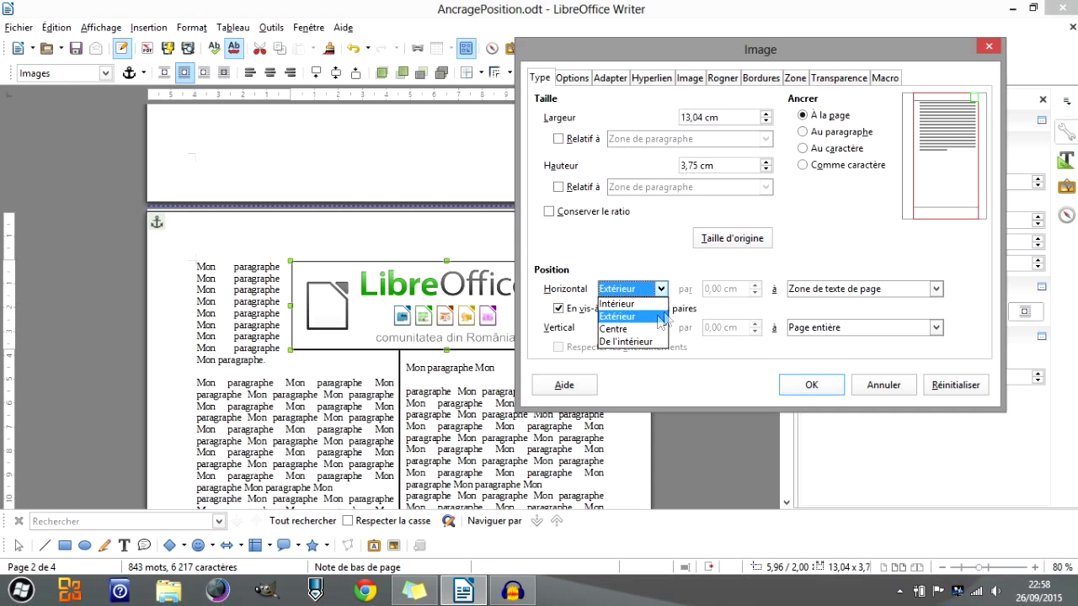
pyautogui.click(718, 313)
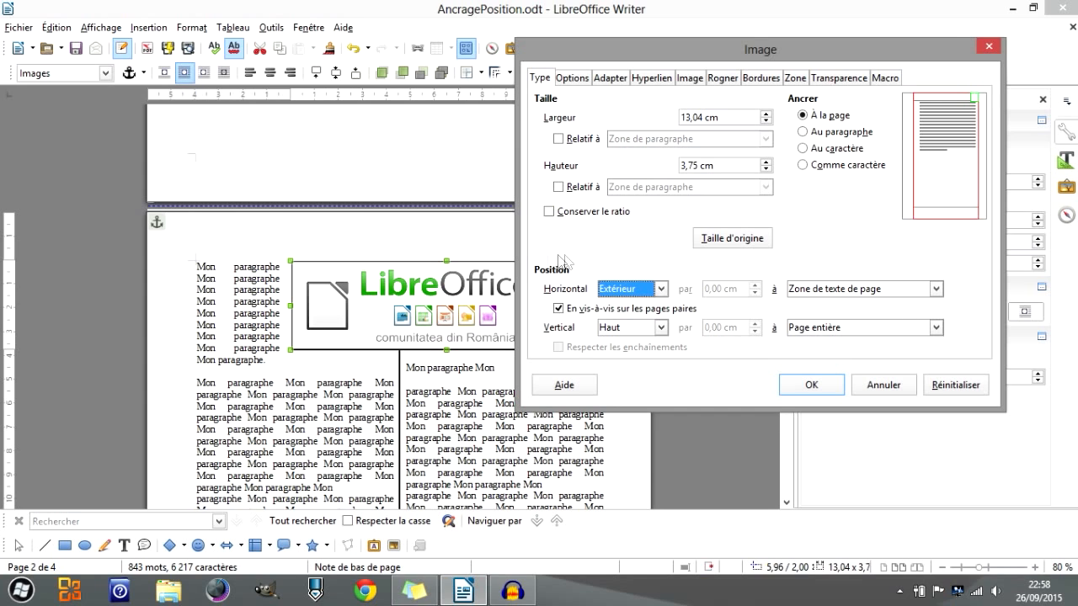
pyautogui.click(558, 309)
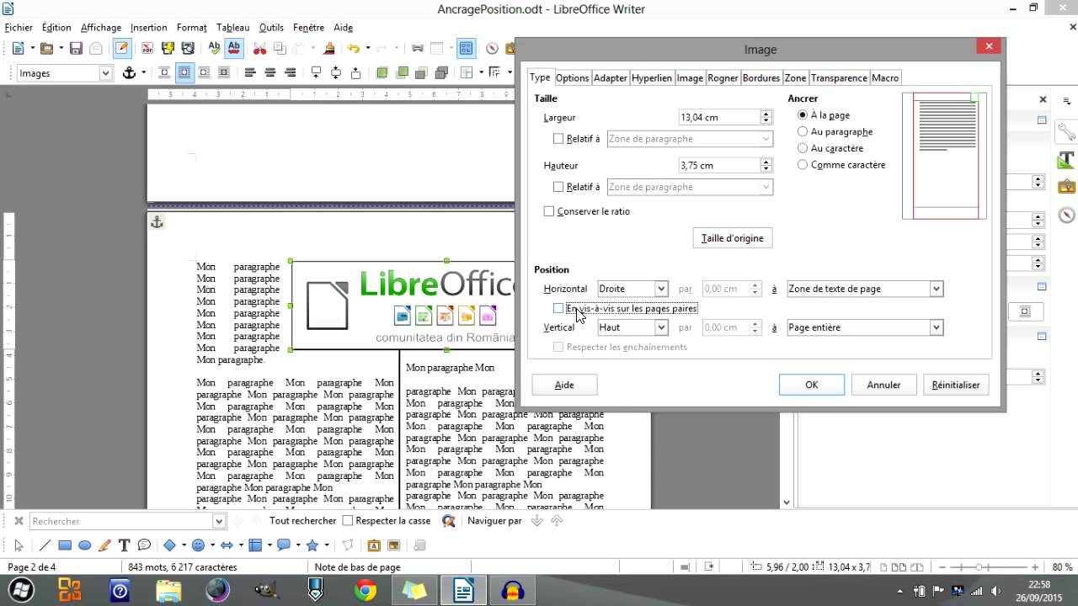
pyautogui.click(661, 289)
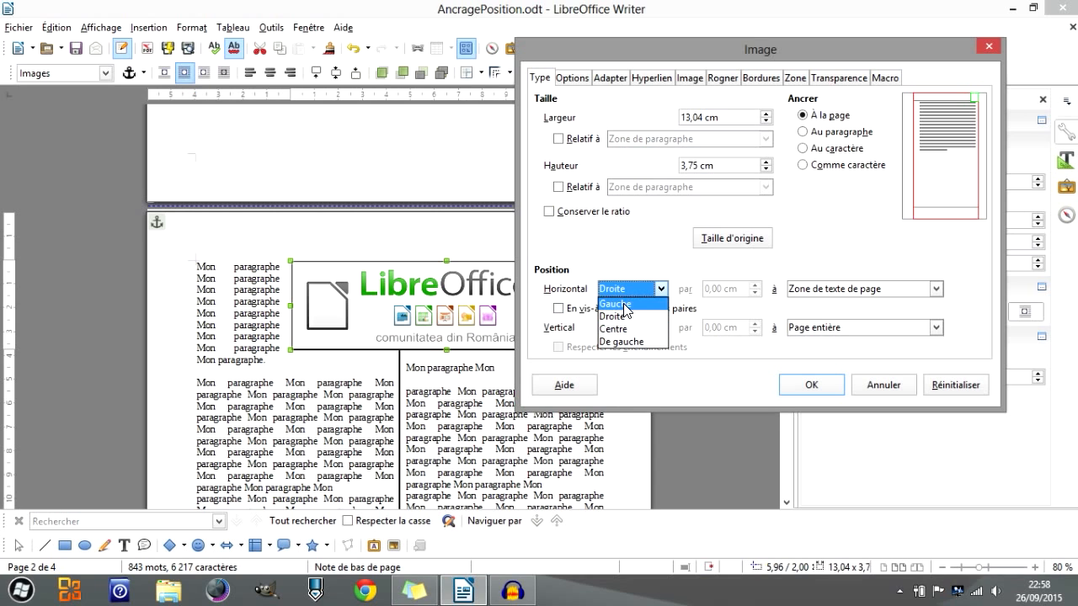
pyautogui.click(569, 305)
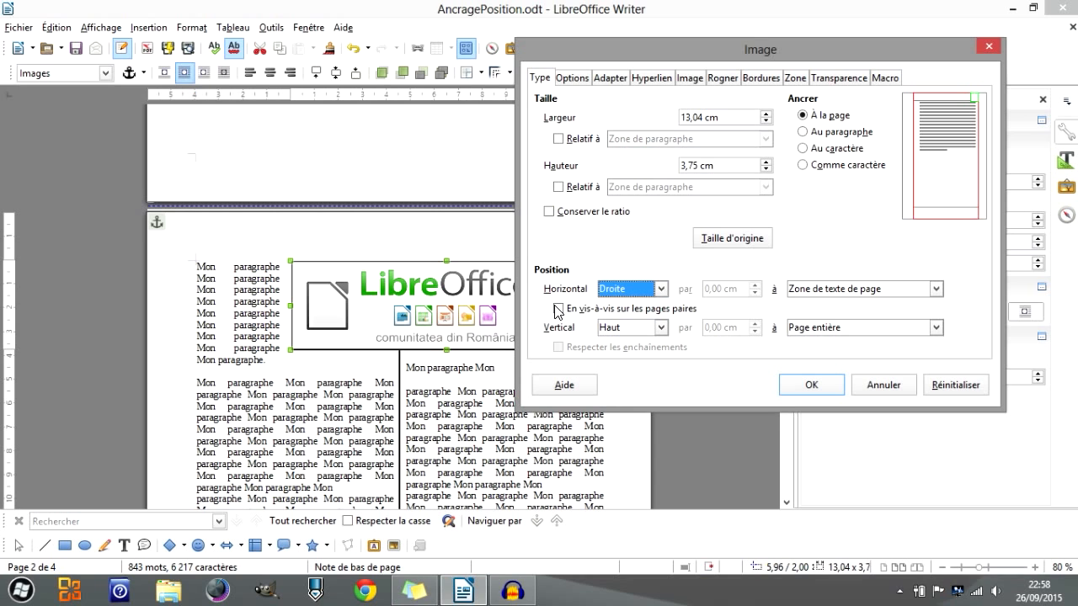